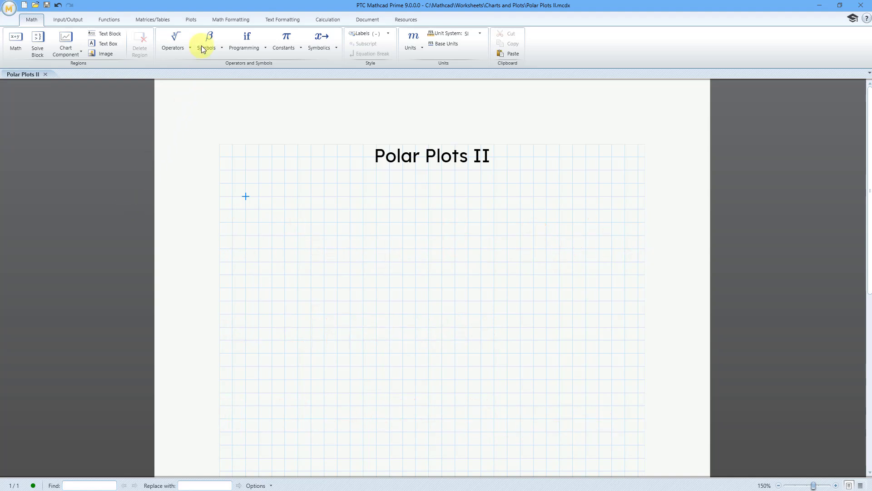
- Define the range variable θ from 0 to 8·π with a second value of 0.01 below the worksheet title
click(191, 19)
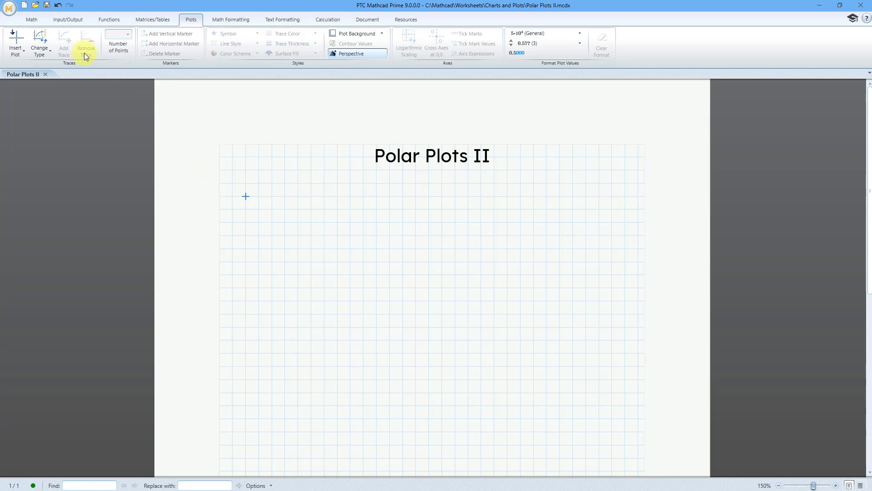
click(27, 19)
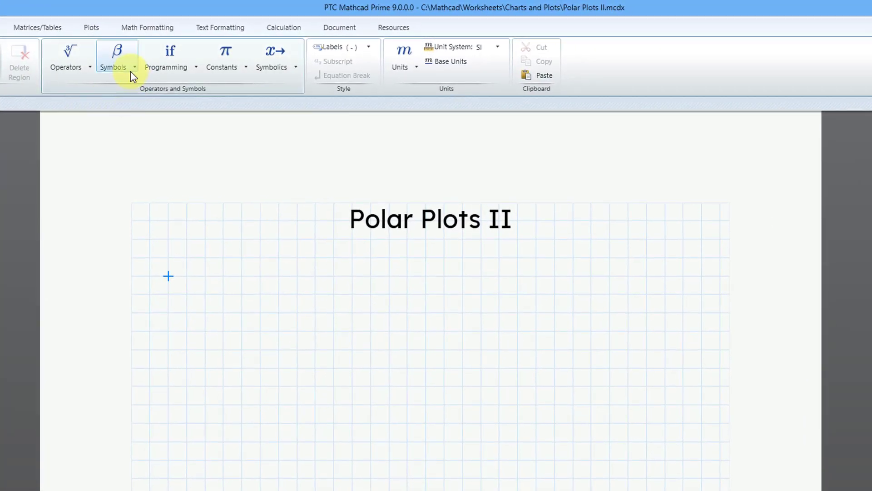
click(127, 71)
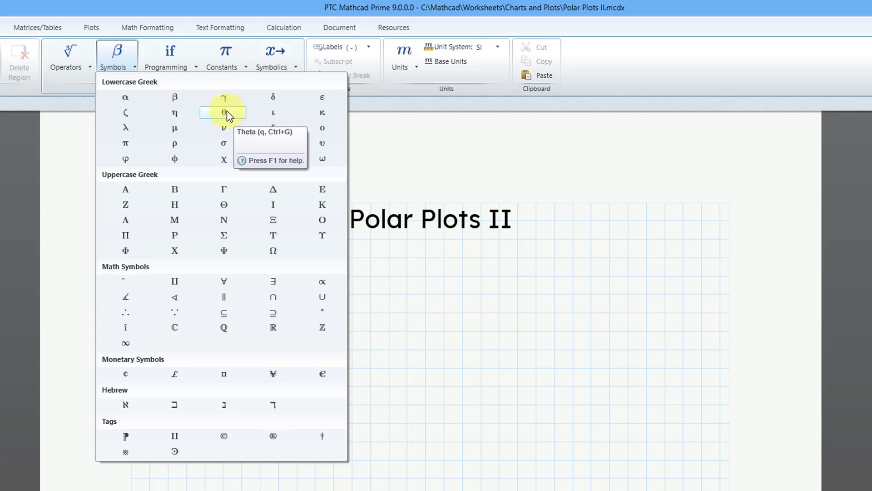
click(210, 114)
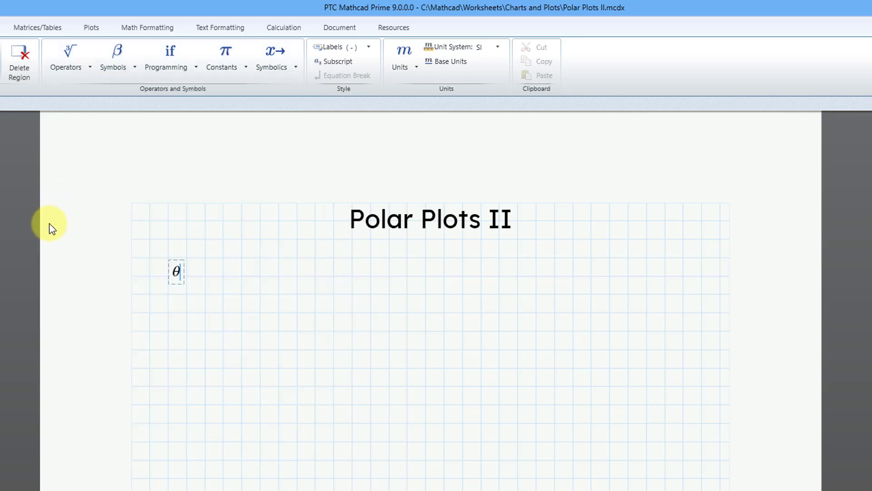
text(:=0,)
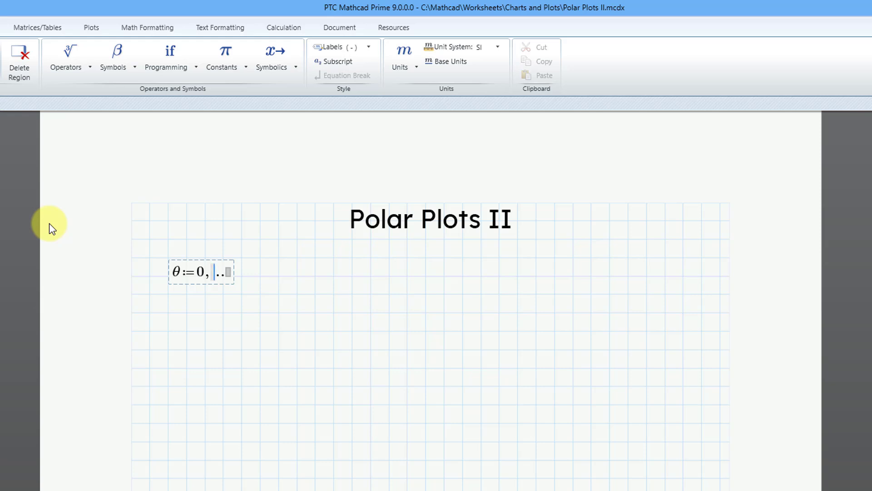
text(0.0)
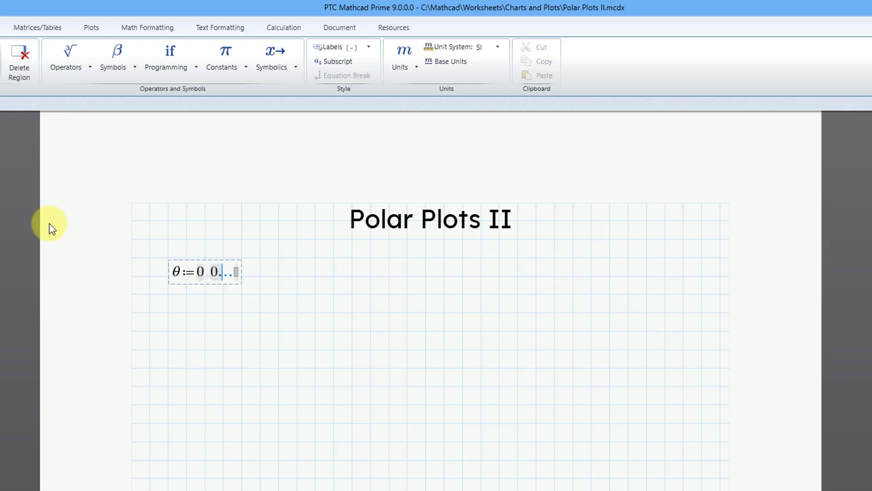
text(1)
key(Tab)
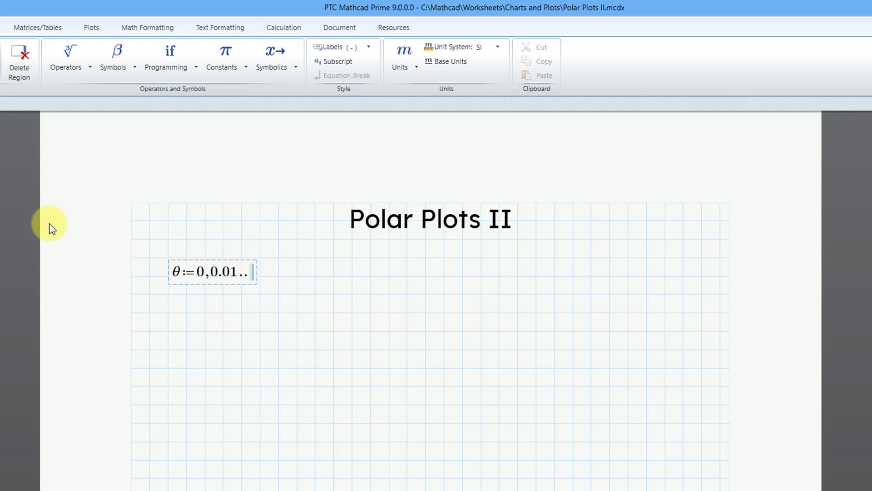
text(8*)
text(p)
key(ctrl+g)
click(169, 314)
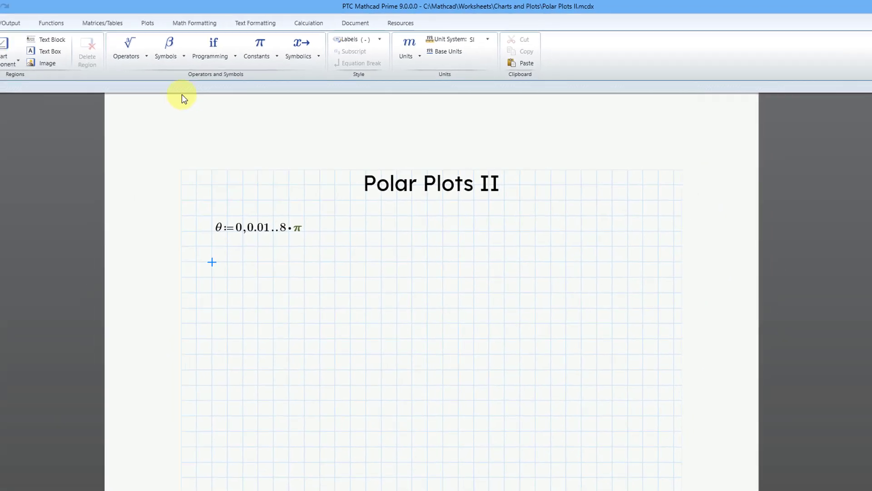
- Insert a polar plot below the θ definition and enter √θ as its radial-axis expression
click(190, 20)
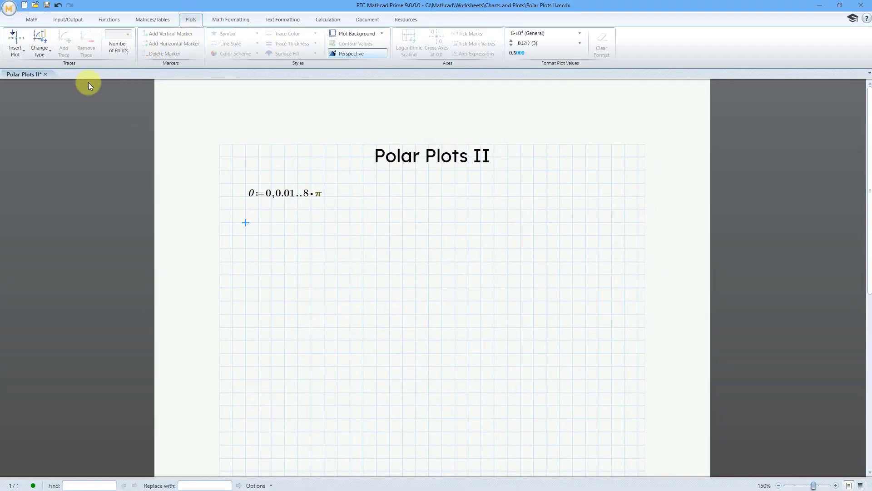
click(12, 58)
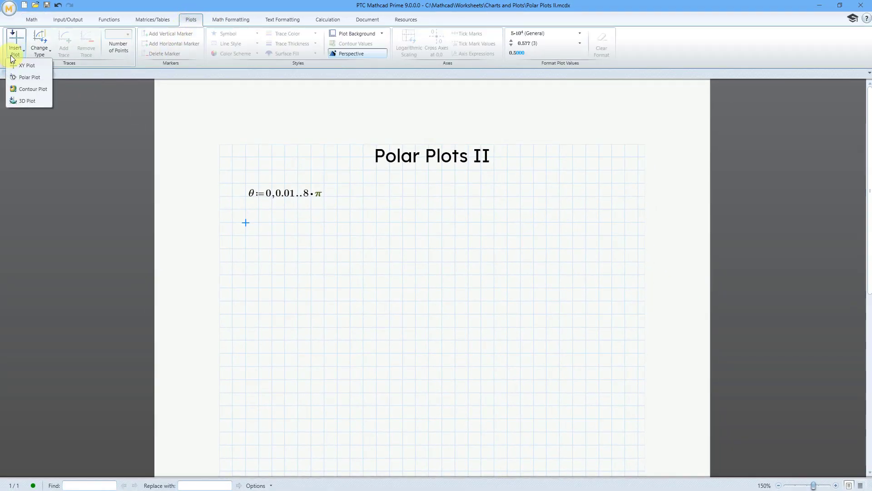
click(42, 78)
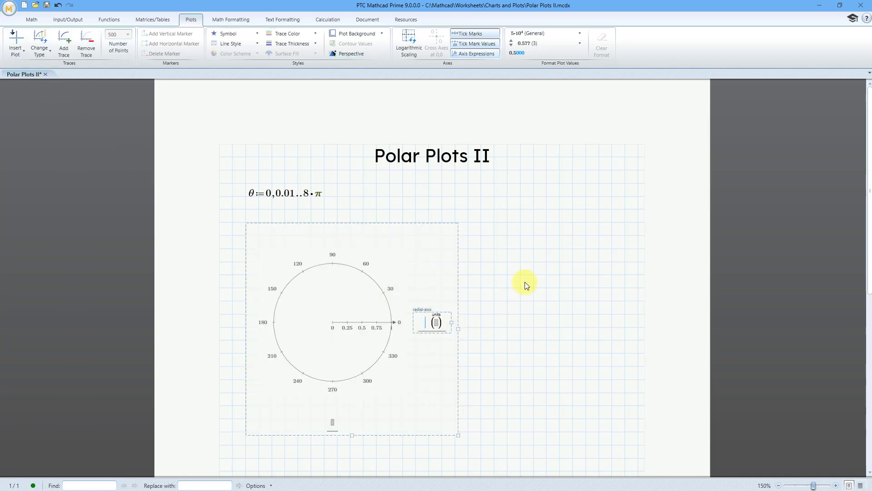
scroll(524, 282, down, 2)
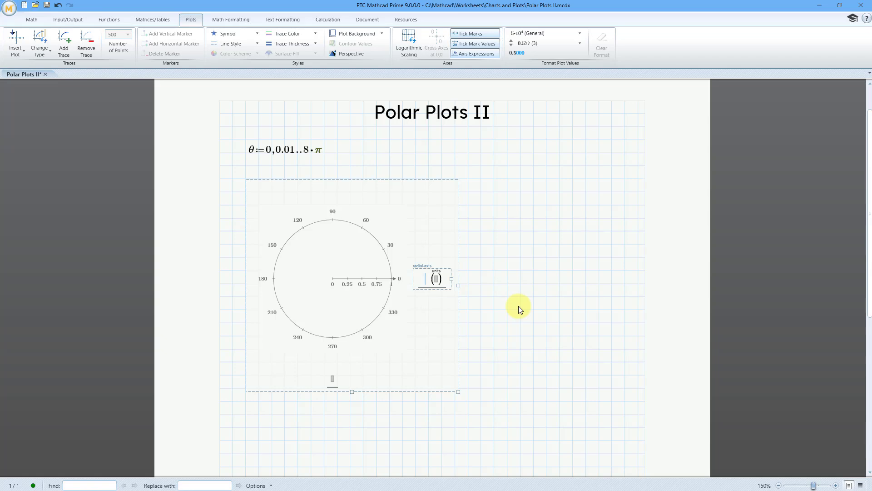
key(backslash)
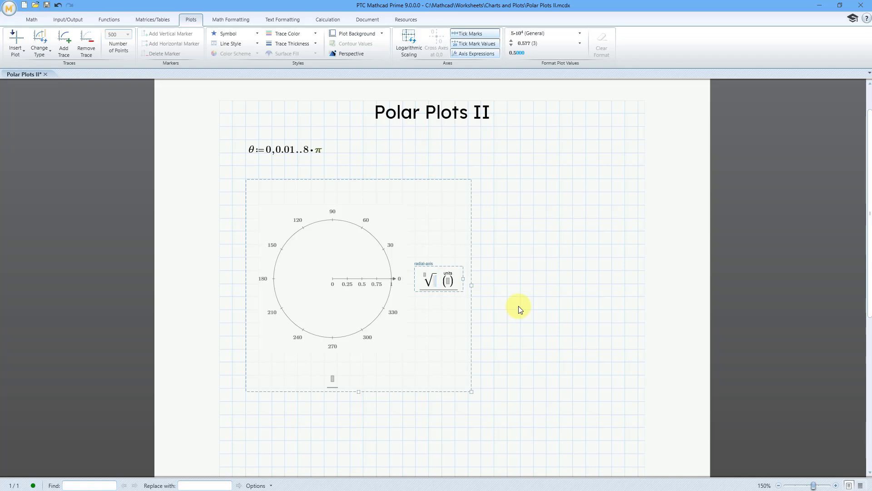
text(θ)
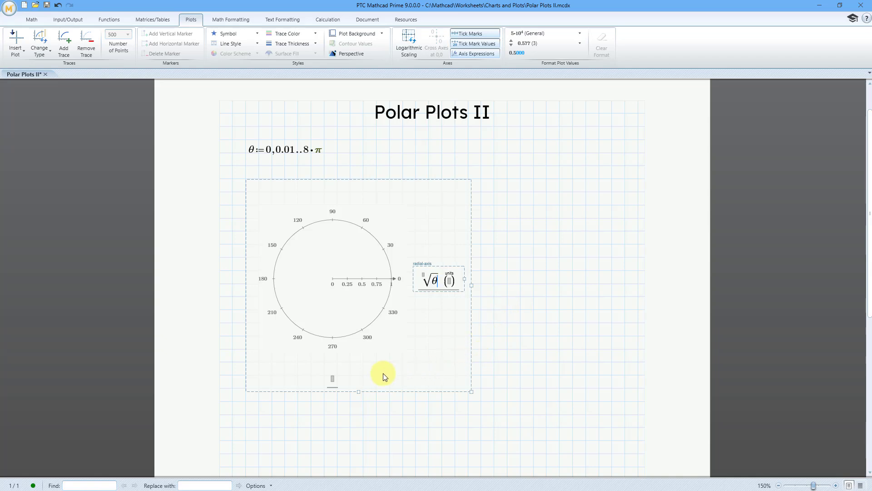
- Enter θ as the angular-axis expression and enlarge the polar plot to nearly the full width of the page grid
click(334, 379)
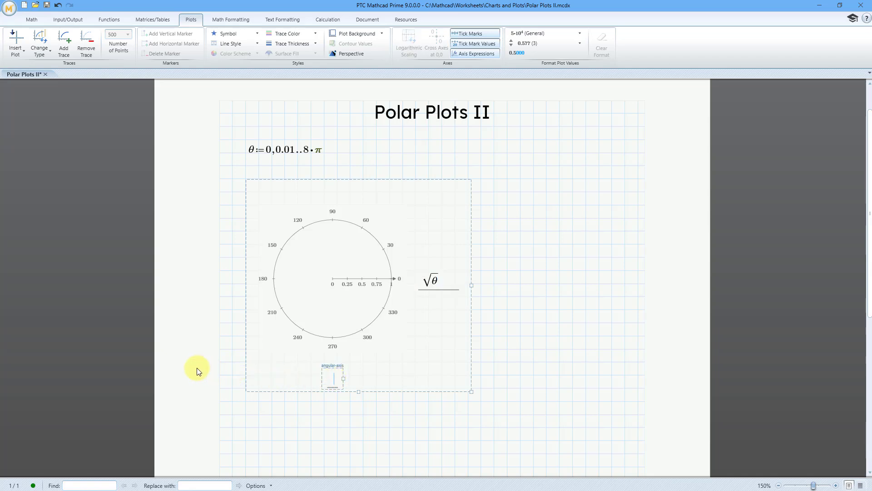
text(q)
key(ctrl+g)
click(546, 336)
click(438, 377)
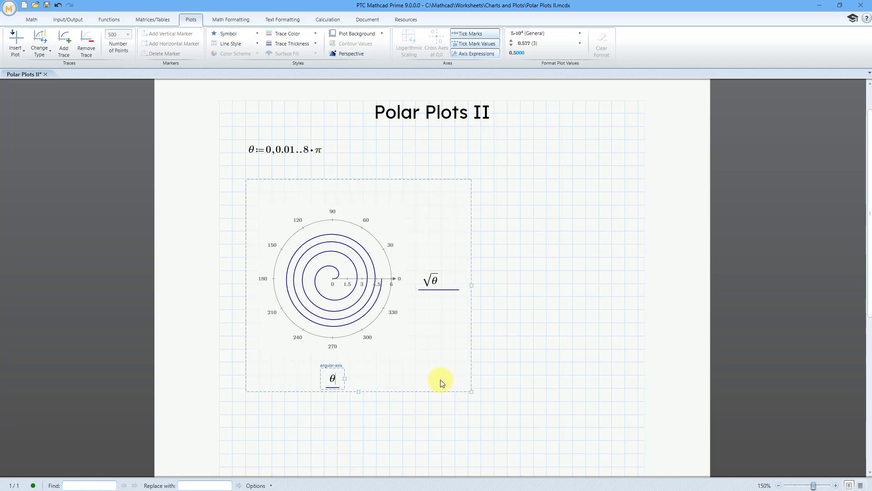
drag(464, 391, 629, 474)
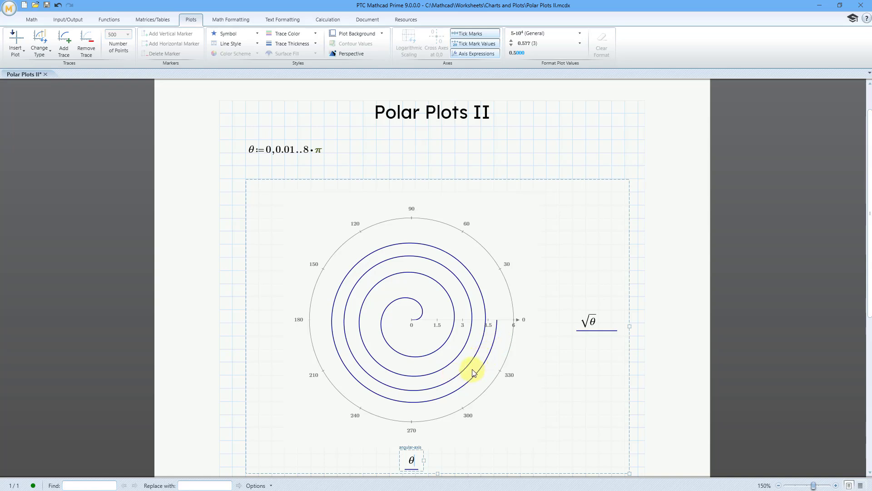
- Change the upper limit of the θ range to 16·π
click(307, 151)
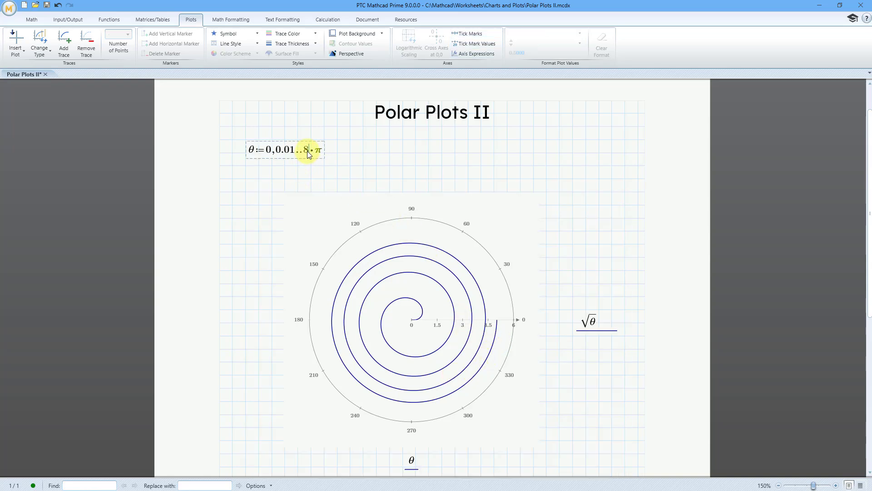
key(BackSpace)
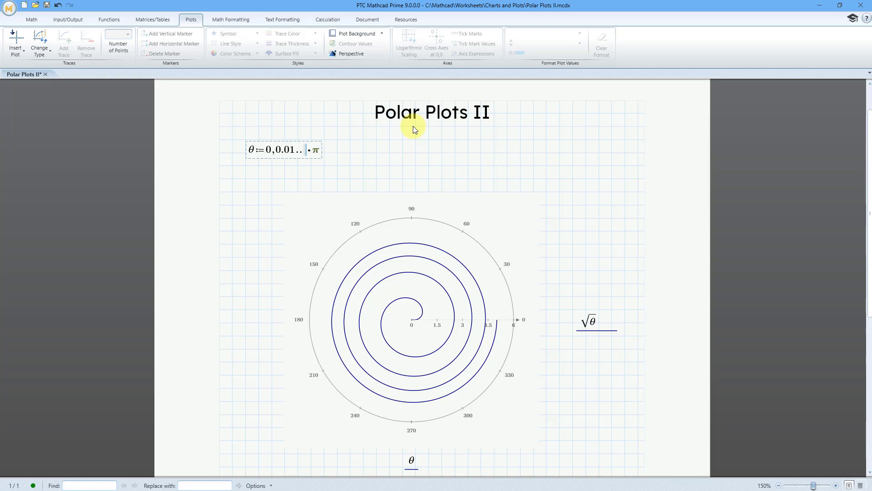
text(16)
click(420, 157)
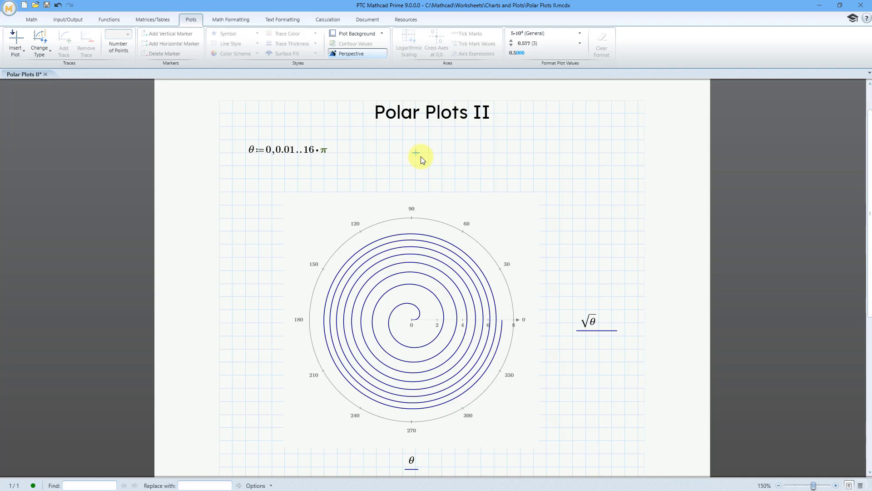
- Format the √θ trace with a pure blue colour (RGB 0, 0, 255) and the third line thickness
click(591, 326)
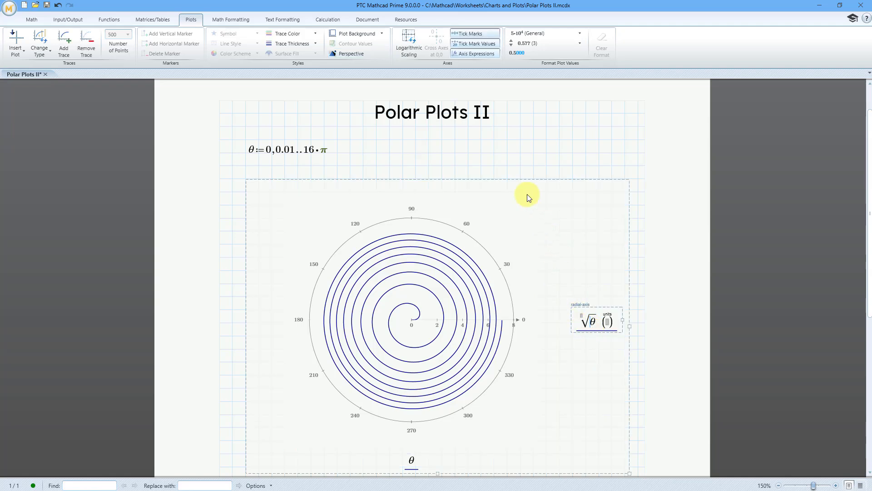
click(309, 33)
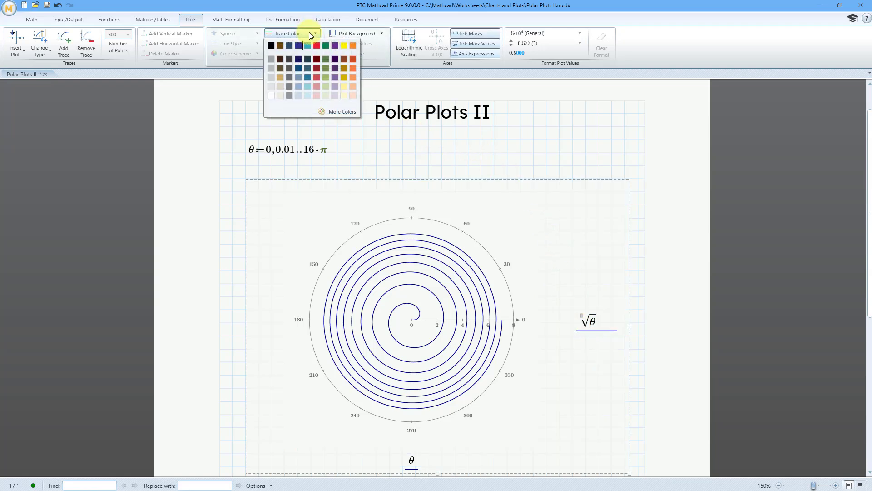
click(343, 113)
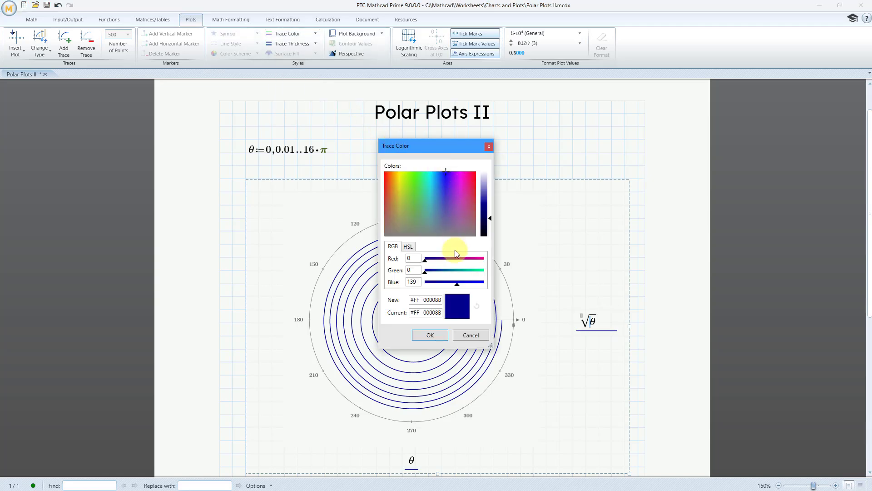
drag(459, 288, 485, 285)
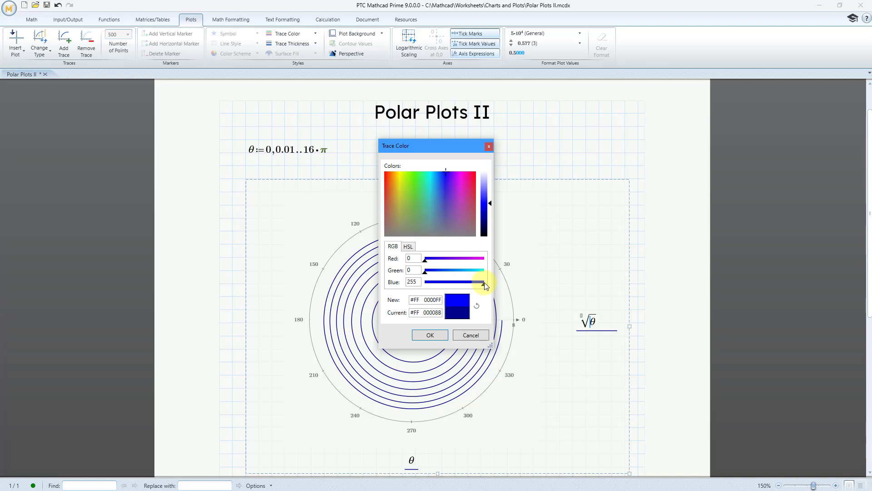
click(430, 335)
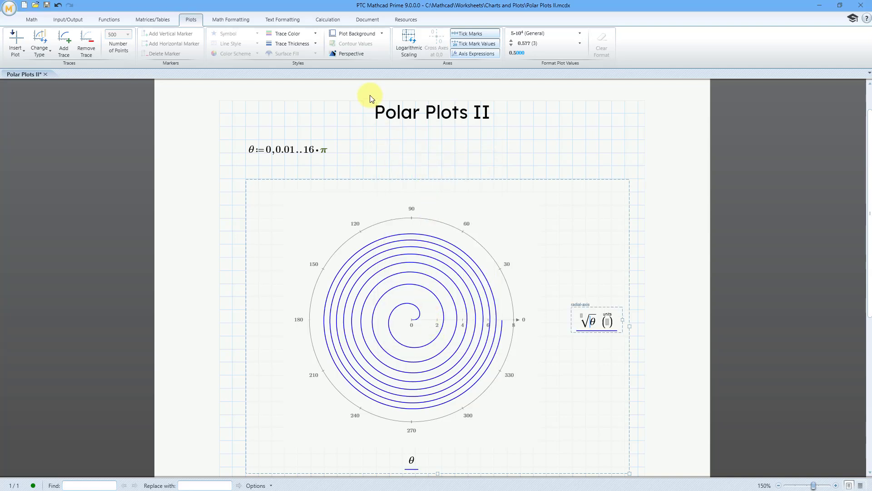
click(313, 44)
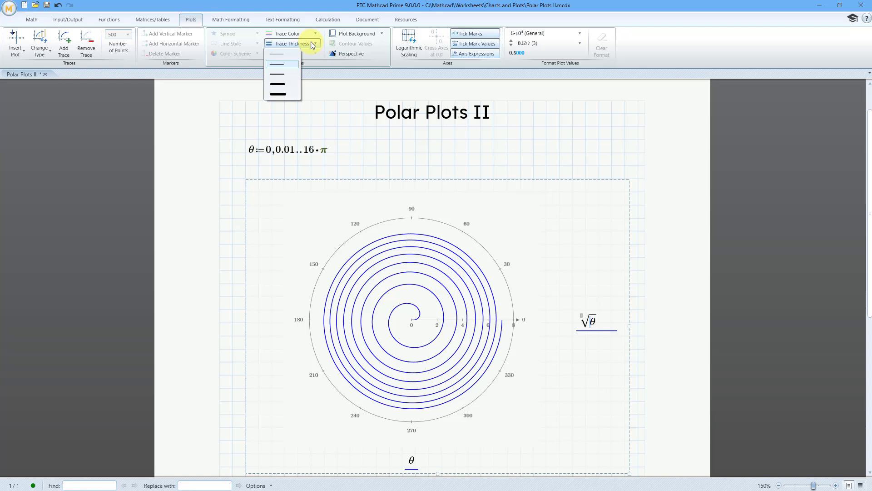
click(284, 72)
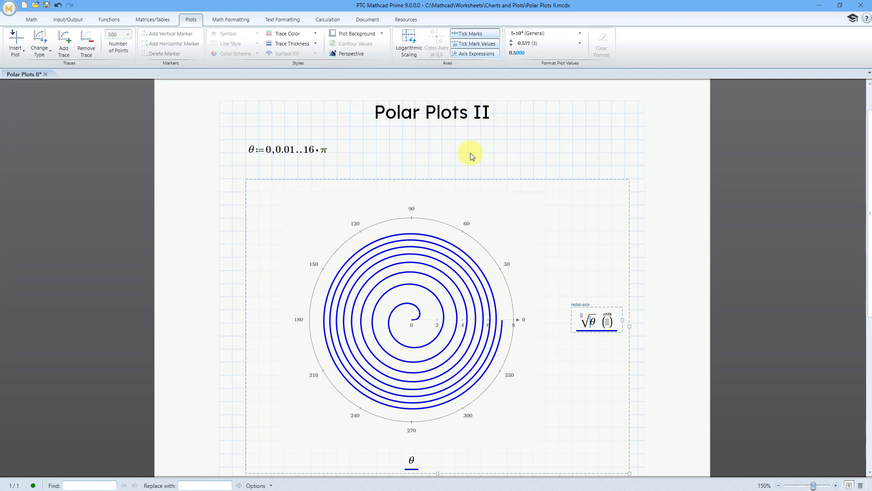
- Add a second trace to the polar plot with the radial expression −√θ
click(64, 47)
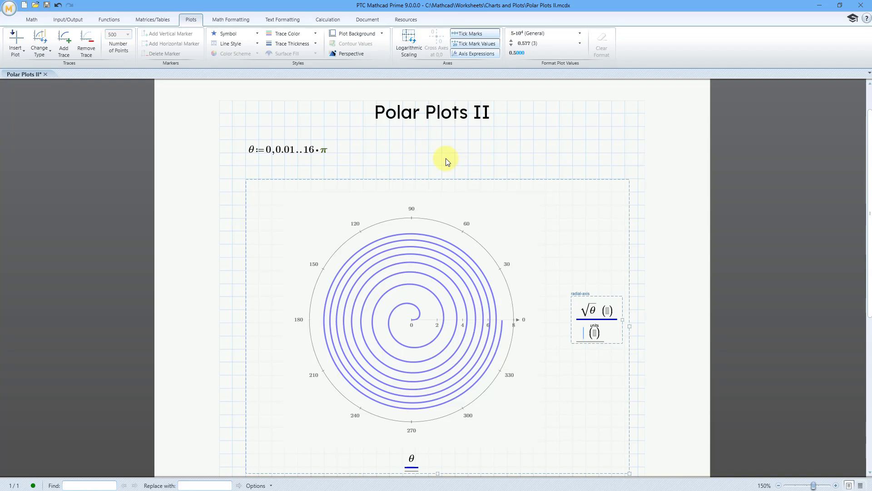
text(-)
key(backslash)
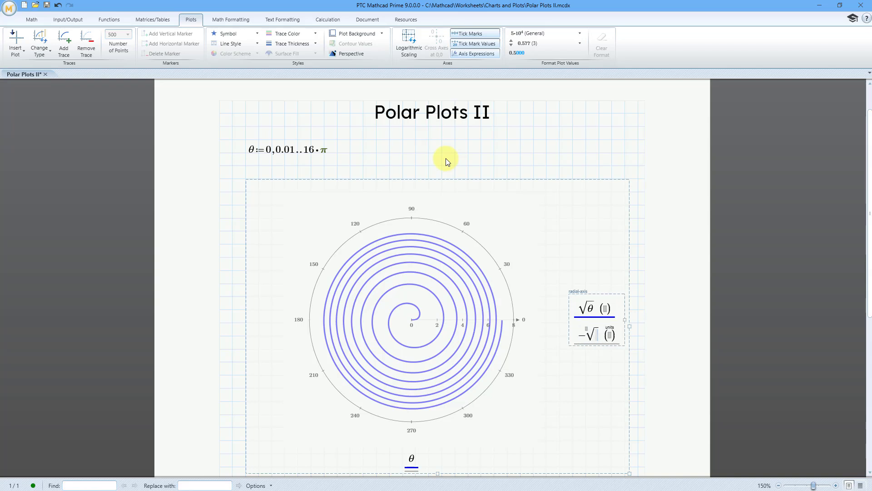
text(q)
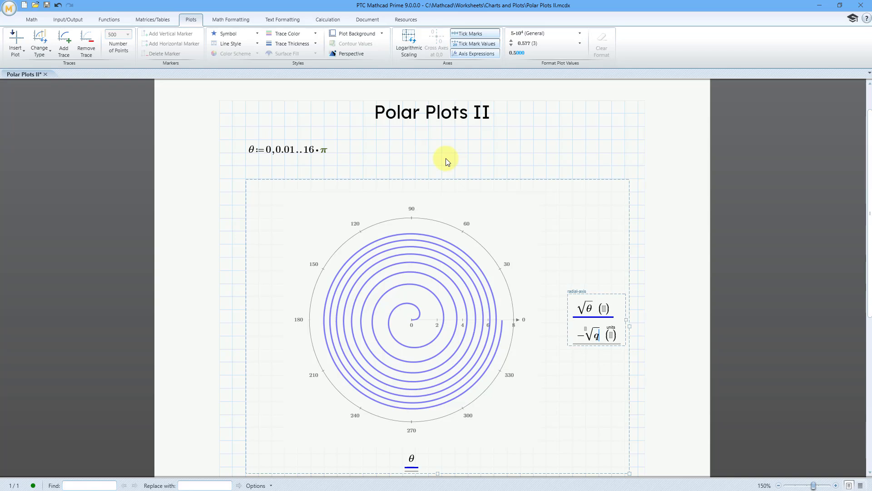
key(ctrl+g)
click(486, 156)
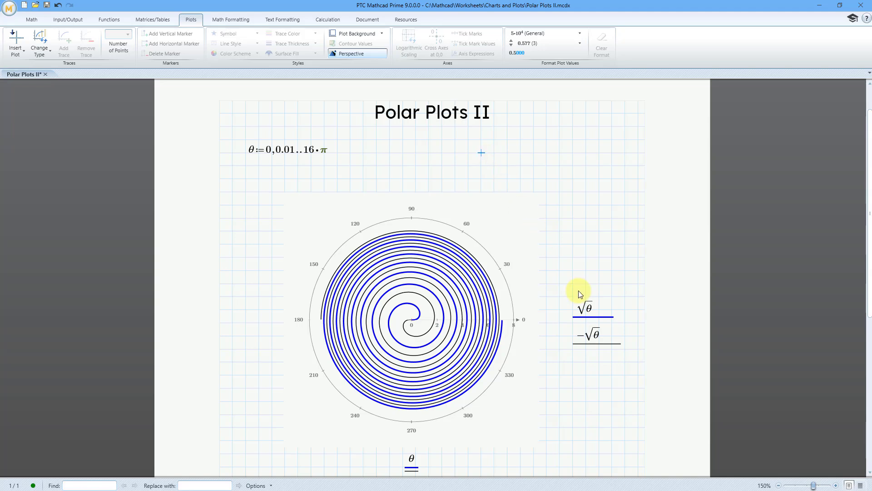
- Format the −√θ trace with a red colour and the third line thickness
click(590, 340)
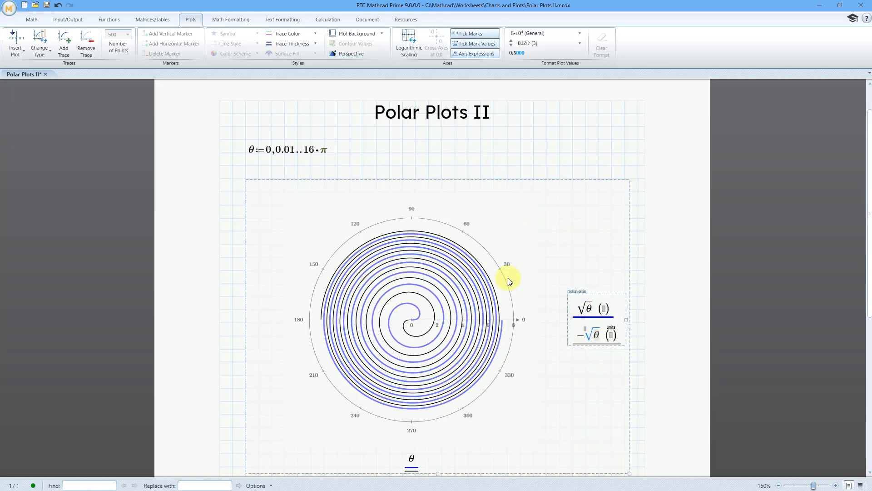
click(298, 32)
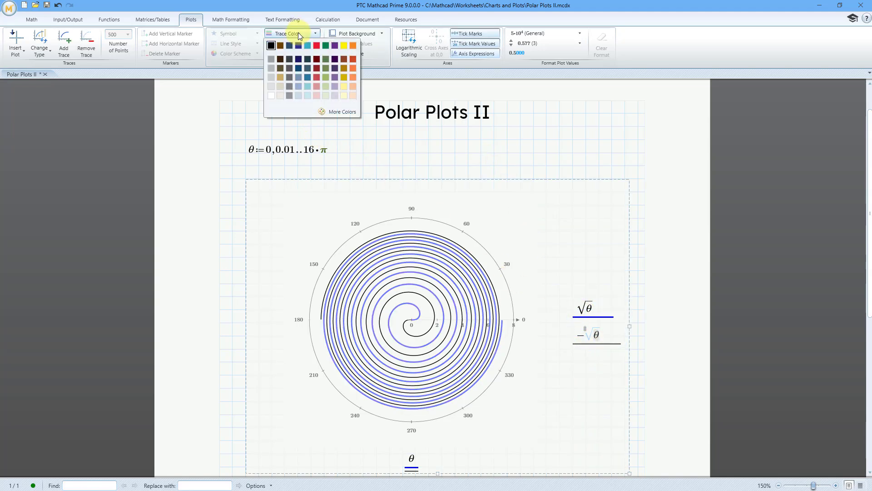
click(318, 45)
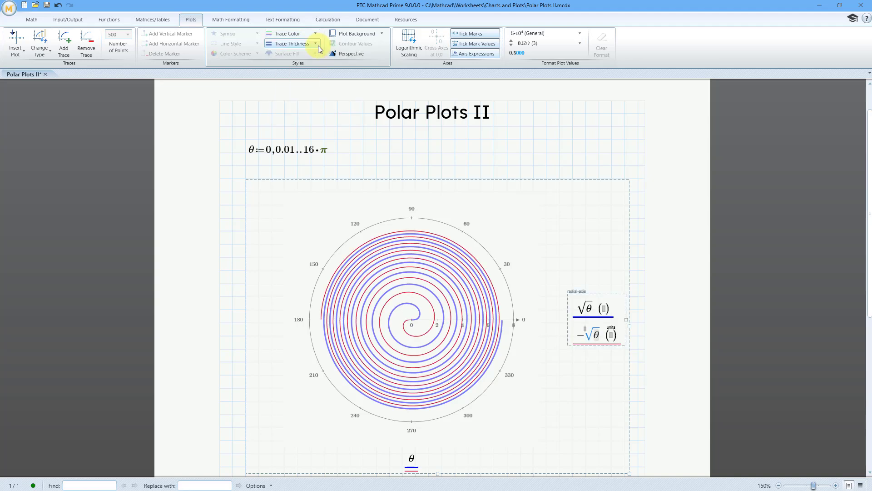
click(316, 43)
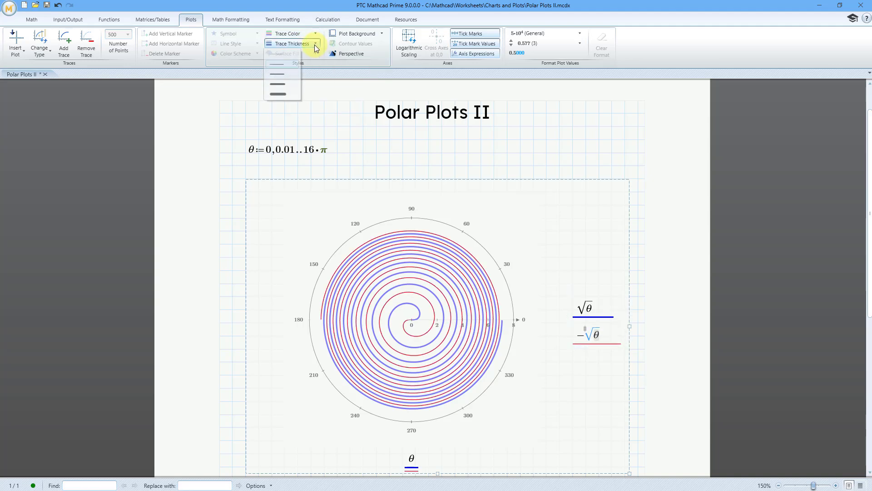
click(285, 73)
click(574, 126)
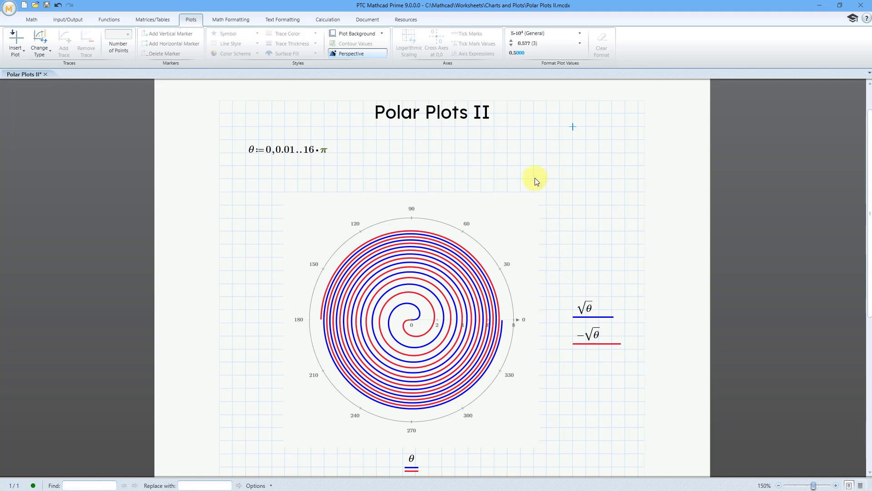
- Insert a page break in the blank area below the spiral plot to start a second page
scroll(535, 178, down, 5)
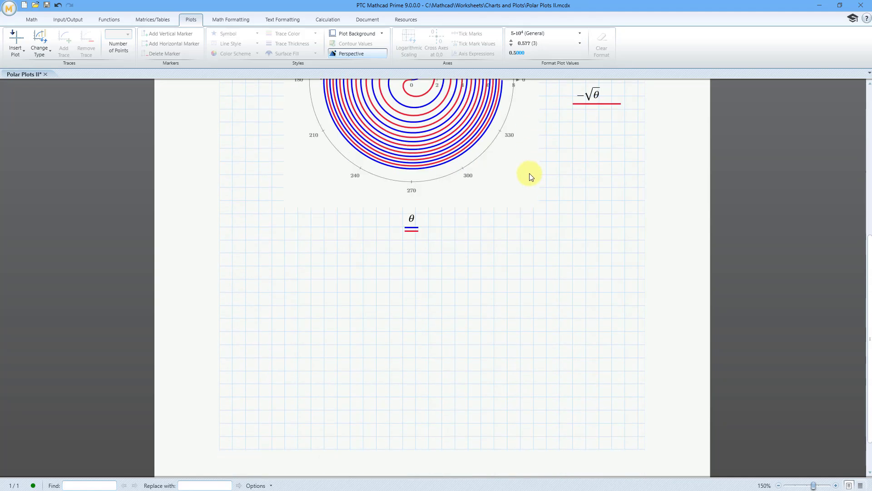
scroll(531, 176, down, 1)
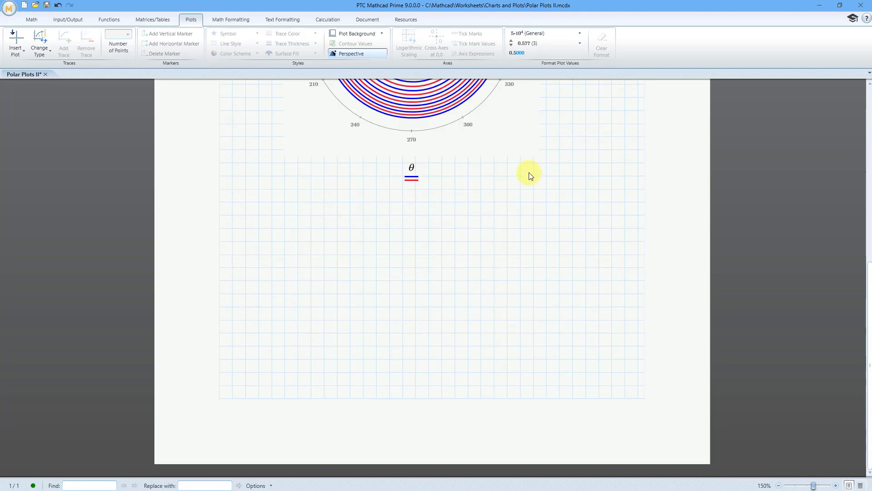
click(274, 398)
key(ctrl+Return)
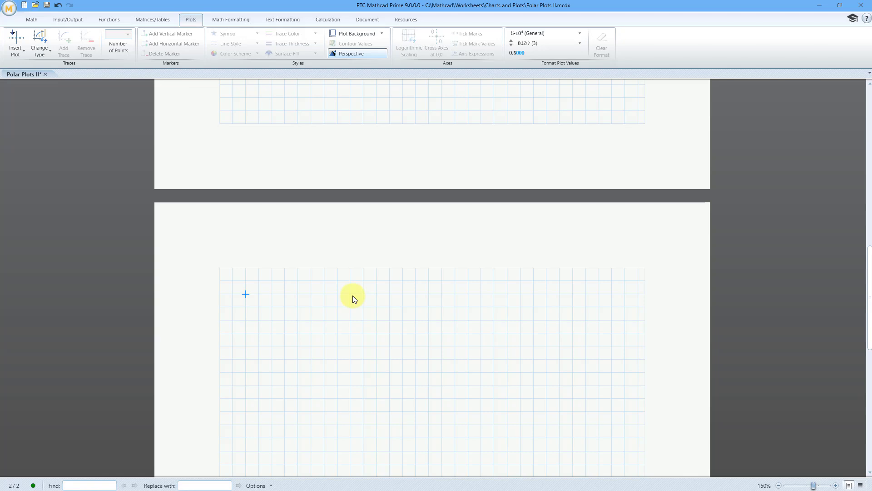
- Define the range variable θ as 0, 0.01 .. 2·π at the start of the second page
text(q)
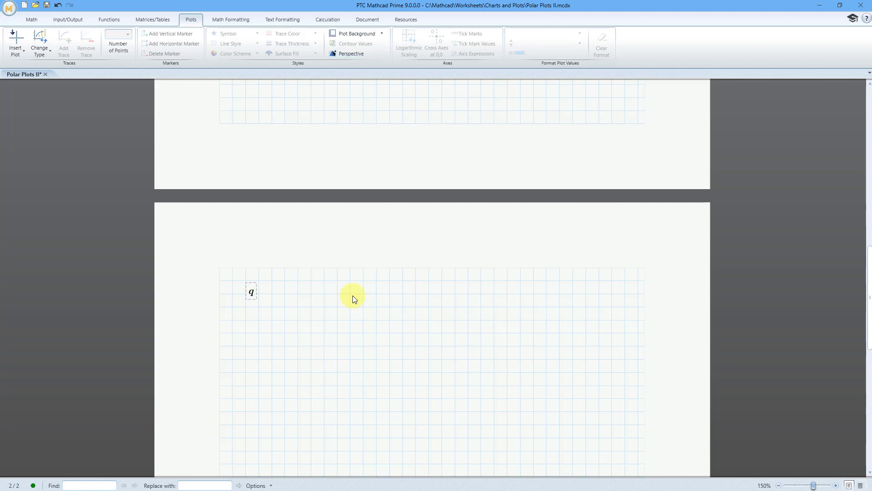
key(ctrl+g)
text(:0)
text(,0.)
text(01..)
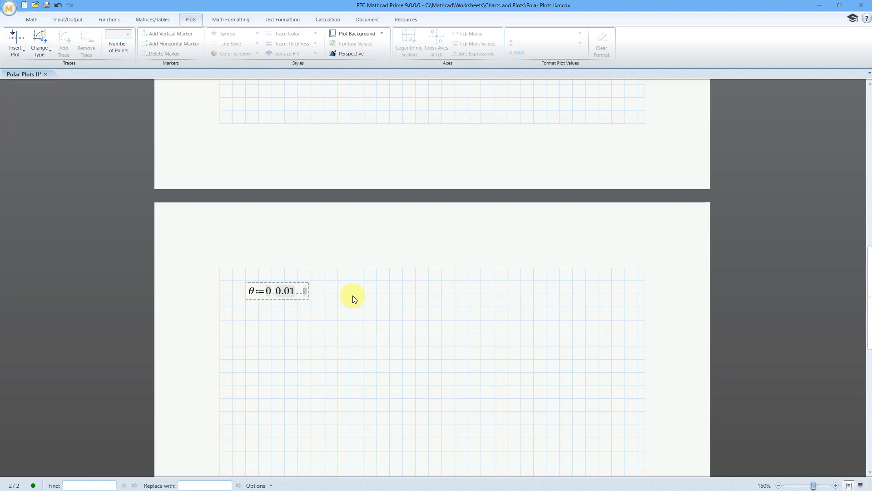
key(Tab)
text(2)
text(*)
text(p)
key(ctrl+g)
- Define the constants a := 4 and b := 5 side by side below the second page's θ range
click(245, 319)
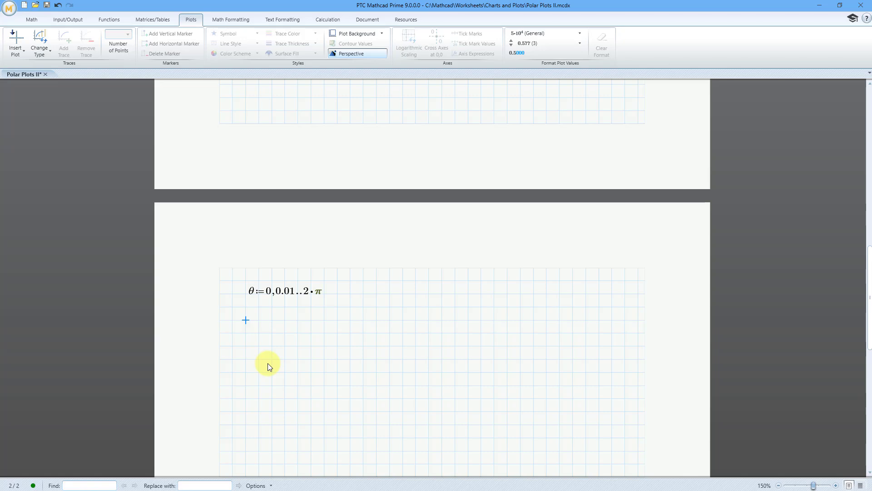
text(a)
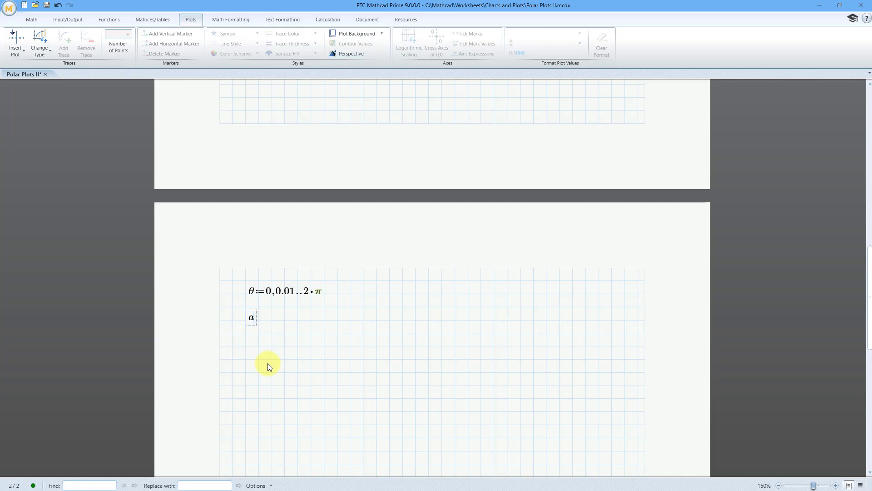
text(:=4)
key(Return)
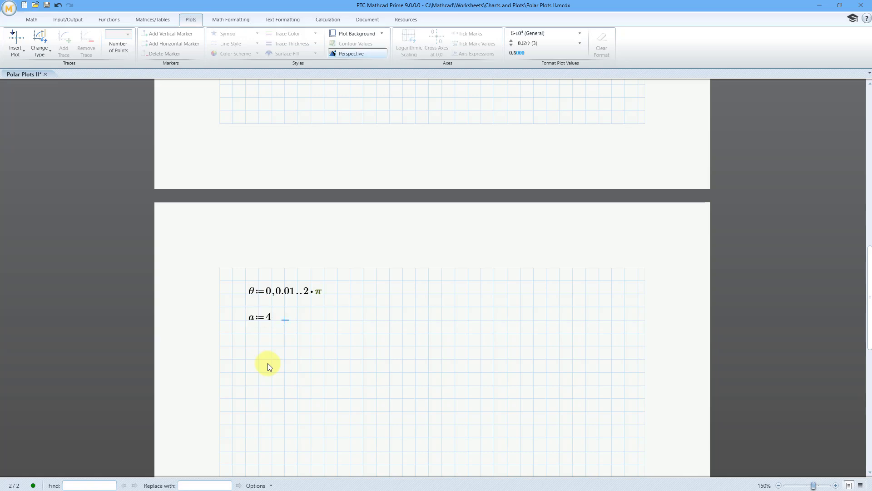
key(Right)
key(Right)
key(Right)
key(Right)
text(b:=)
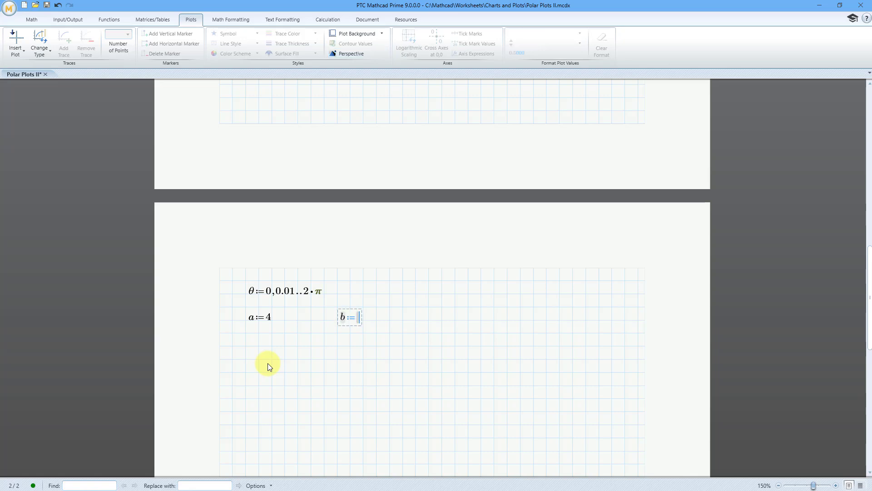
text(5)
click(246, 359)
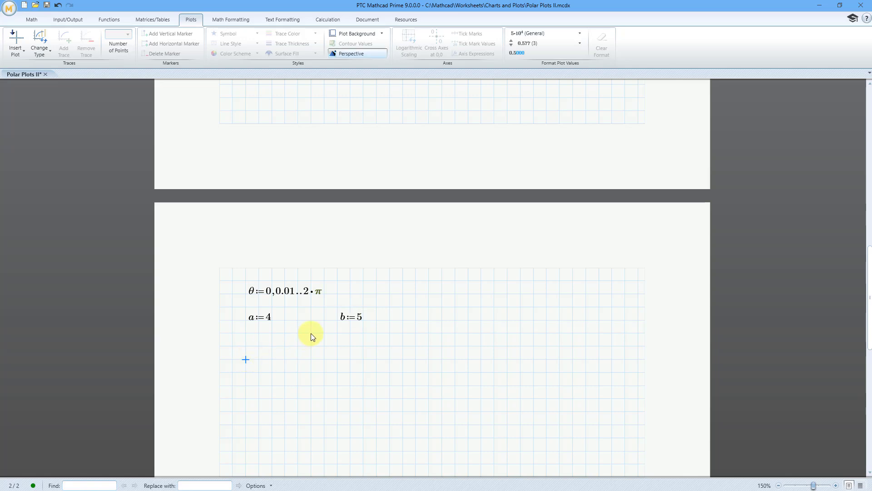
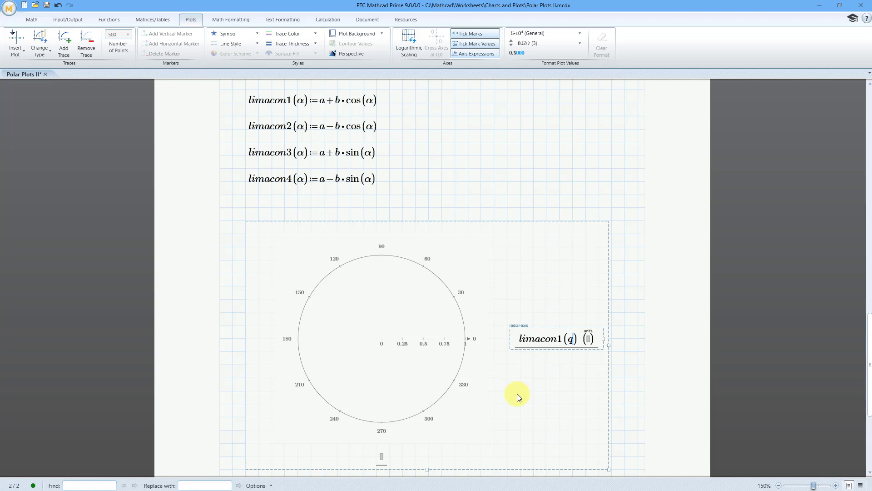
- Complete the new polar plot with limacon1(θ) as the radial expression and θ as the angular expression
key(ctrl+g)
click(382, 457)
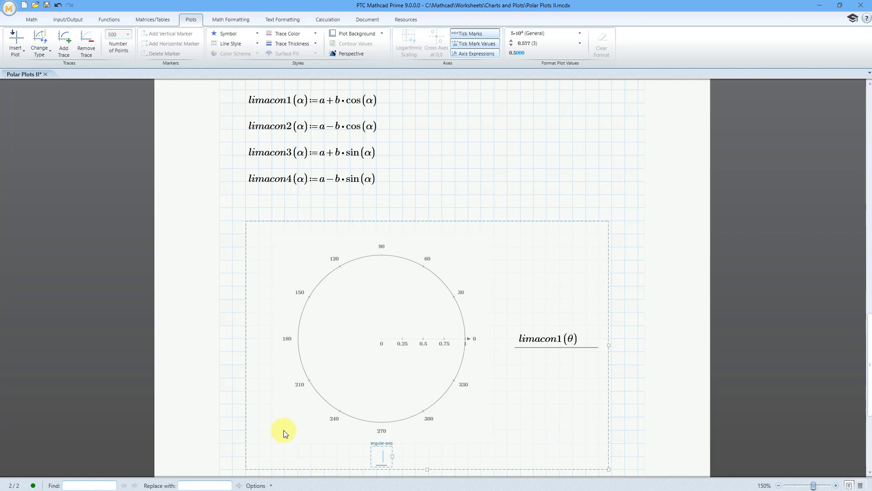
text(q)
key(ctrl+g)
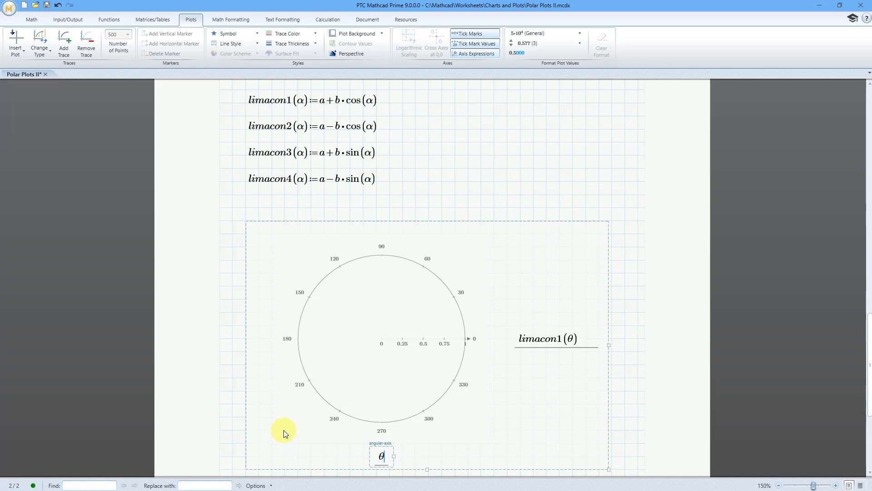
click(458, 187)
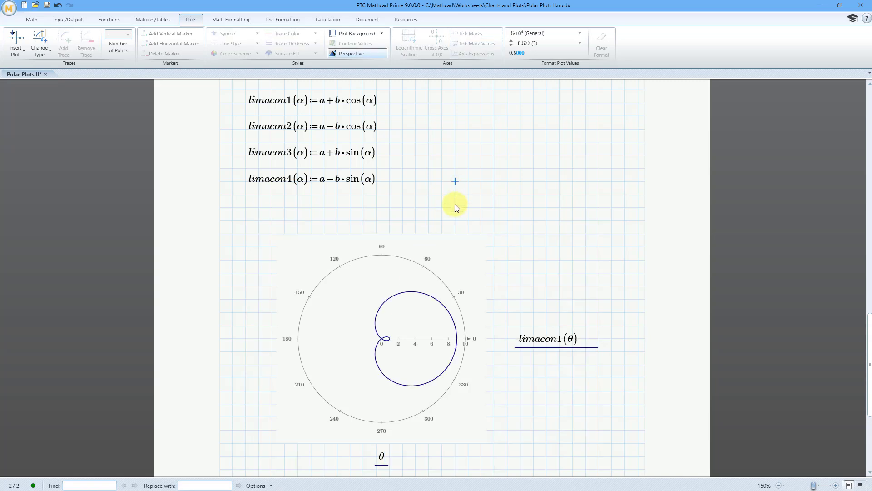
- Add an empty second trace after limacon1(θ) and enlarge the plot region in height and width to nearly the grid's edge
click(577, 344)
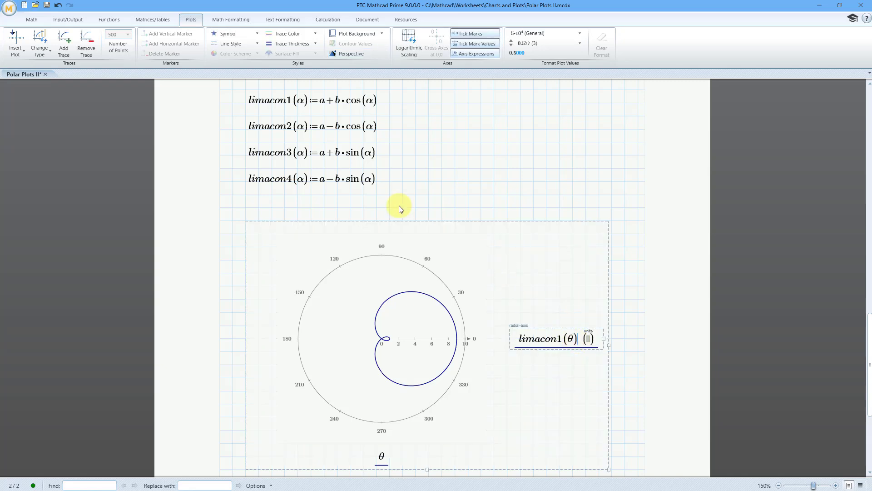
click(67, 50)
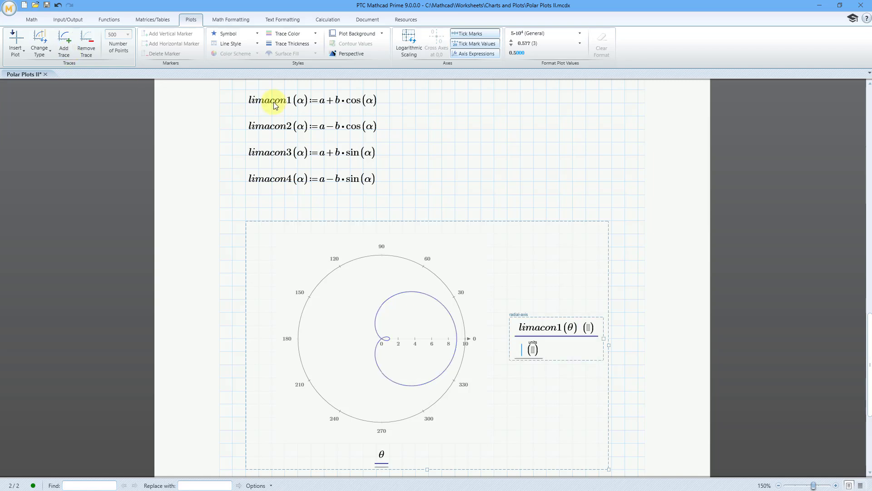
scroll(432, 135, down, 1)
scroll(430, 130, down, 3)
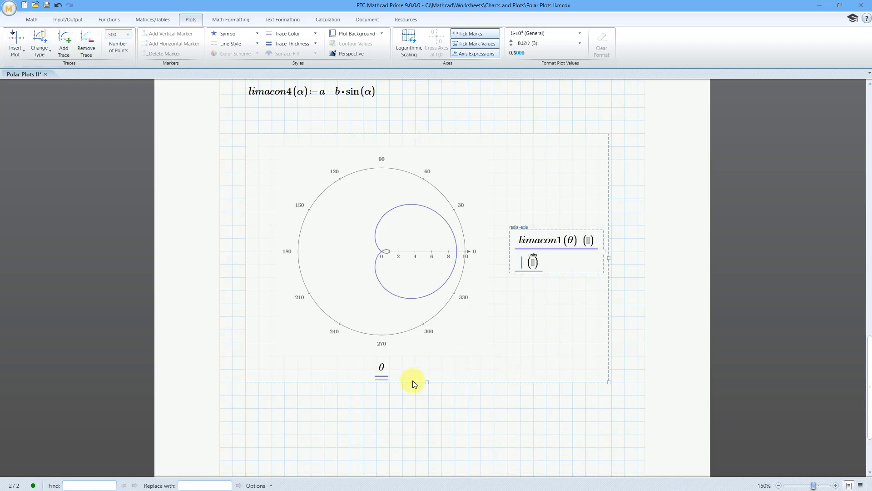
drag(427, 381, 433, 445)
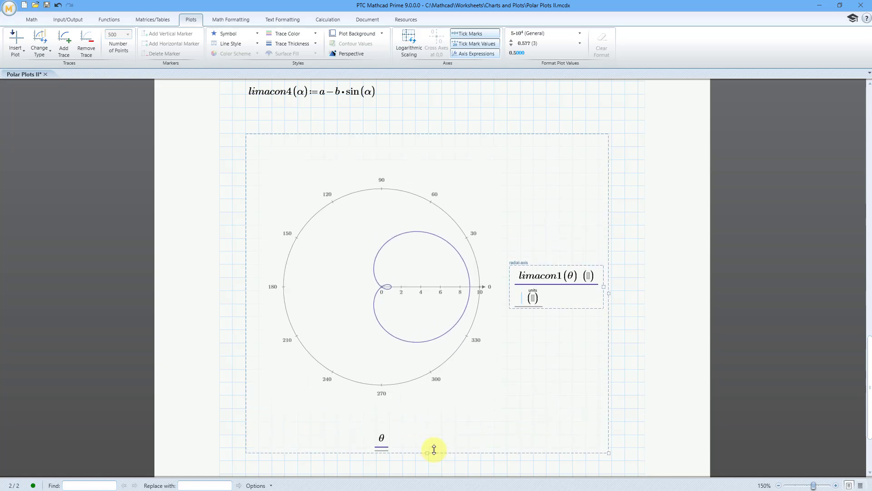
drag(609, 291, 639, 293)
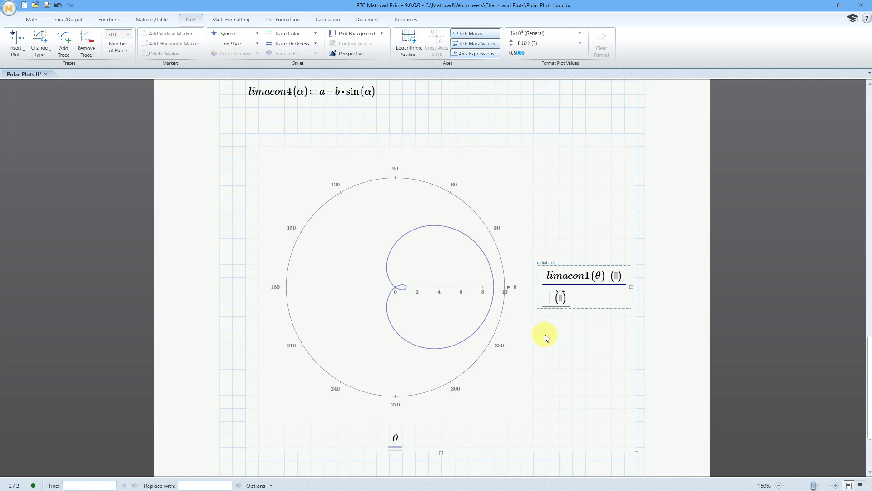
- Enter limacon2(θ) as the radial expression of the second trace
text(limacon)
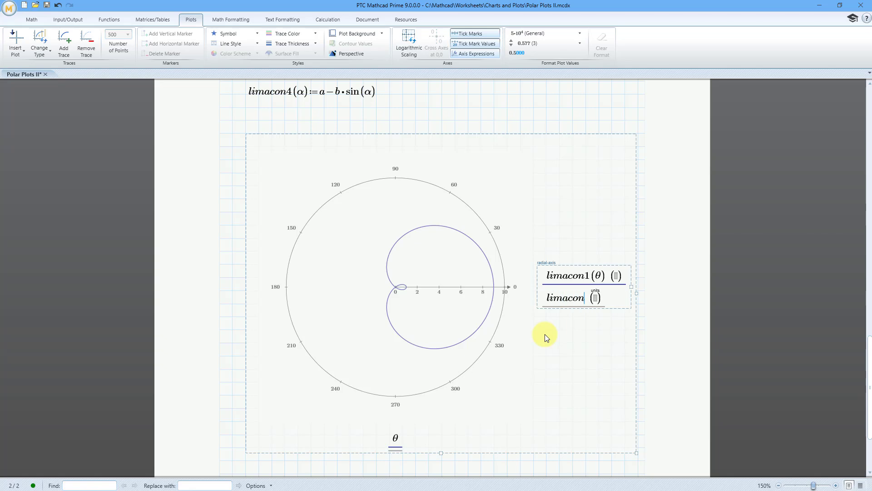
text(2(q)
key(ctrl+g)
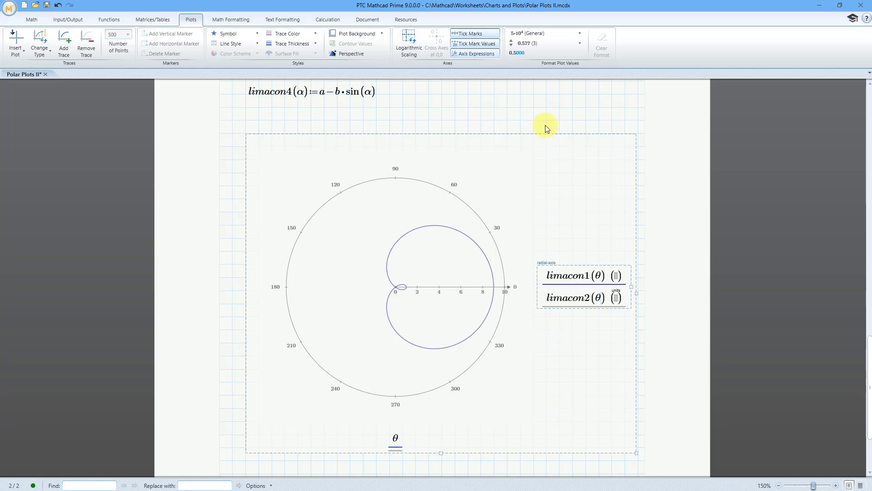
click(534, 111)
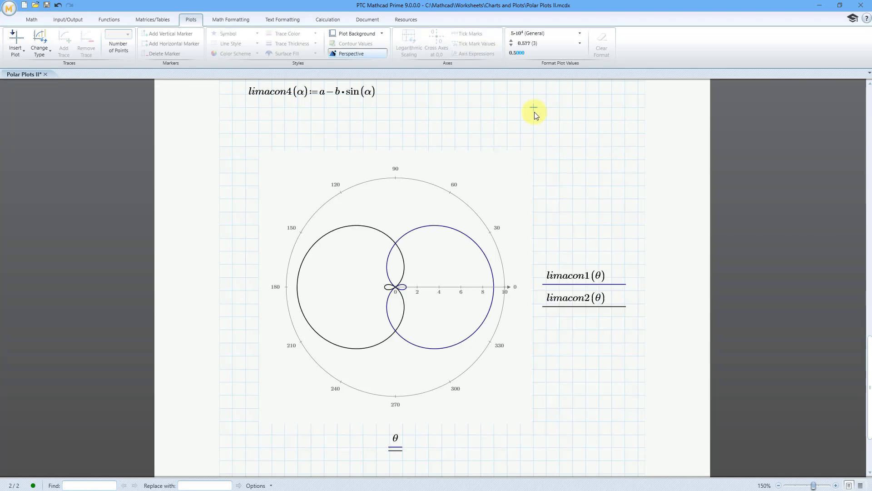
- Format the limacon2(θ) trace with a red colour and the third line thickness
click(573, 303)
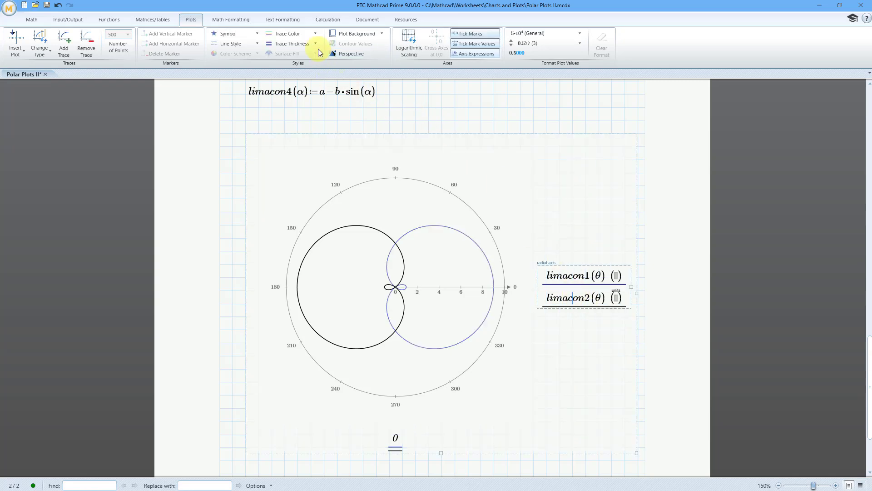
click(311, 35)
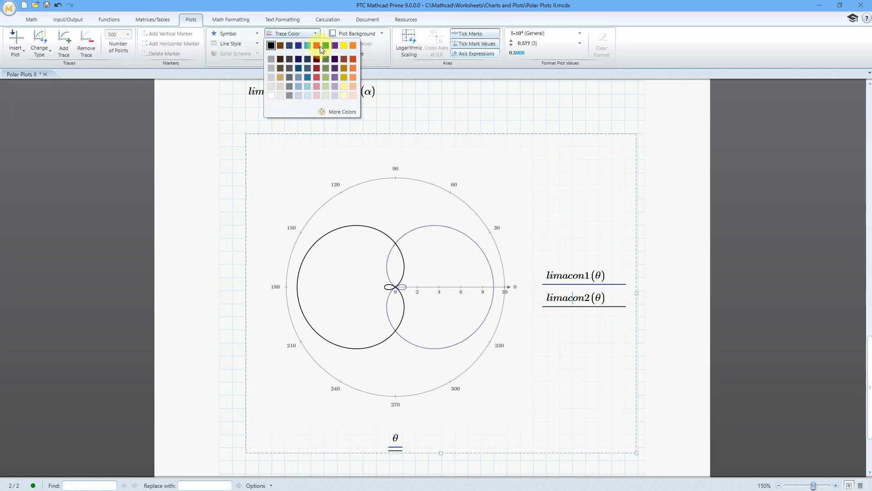
click(316, 45)
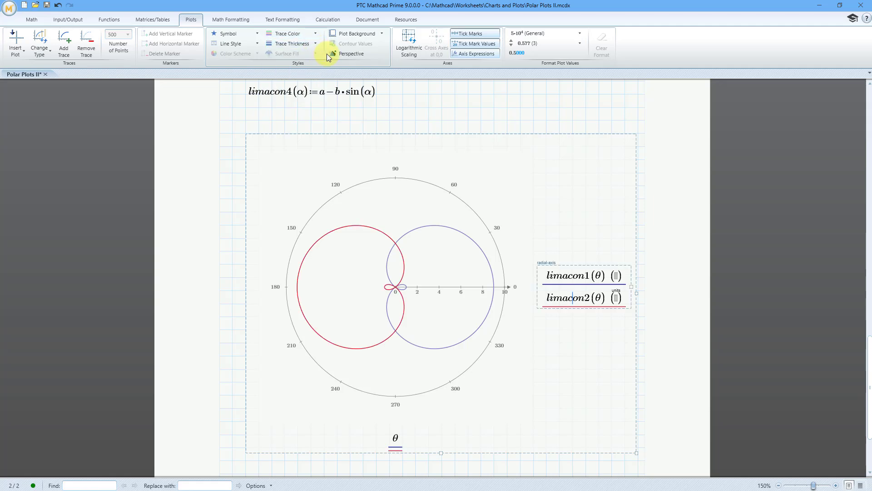
click(315, 44)
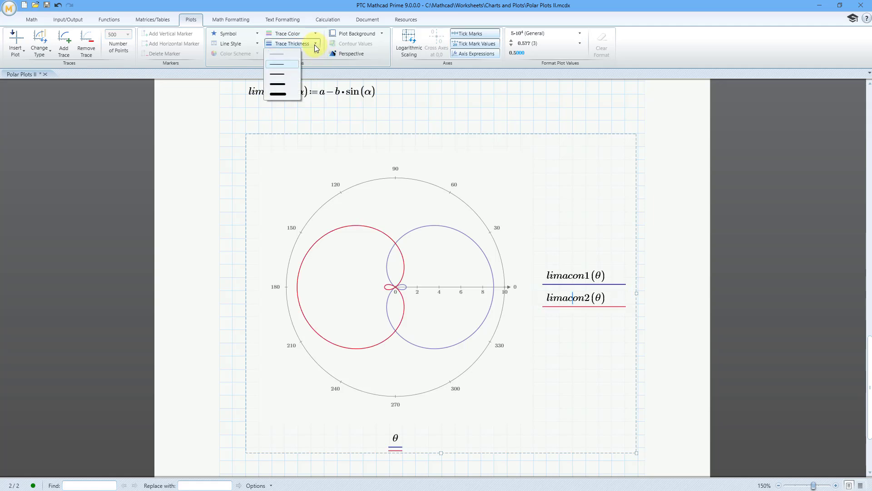
click(283, 74)
- Set the limacon1(θ) trace to the third line thickness
click(576, 279)
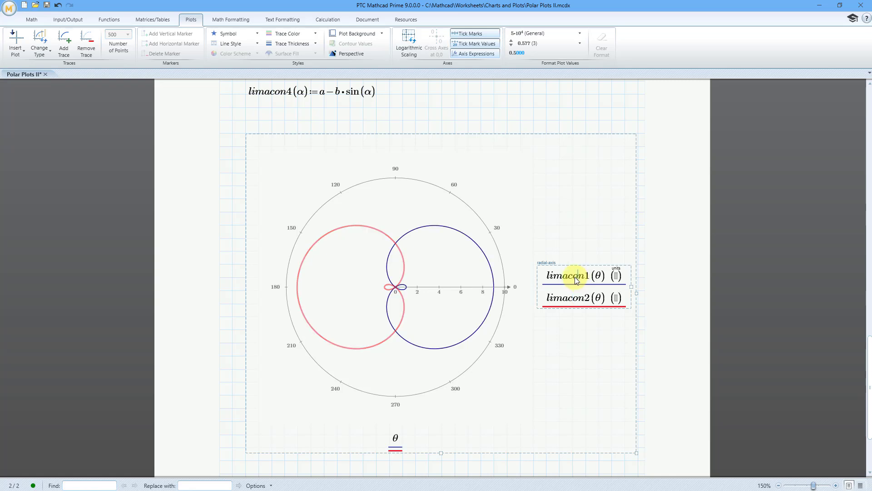
click(309, 43)
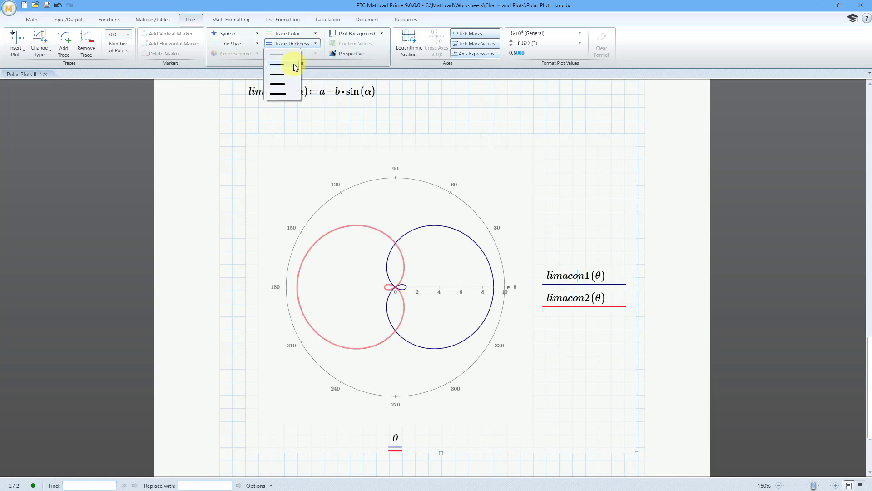
click(282, 75)
click(493, 108)
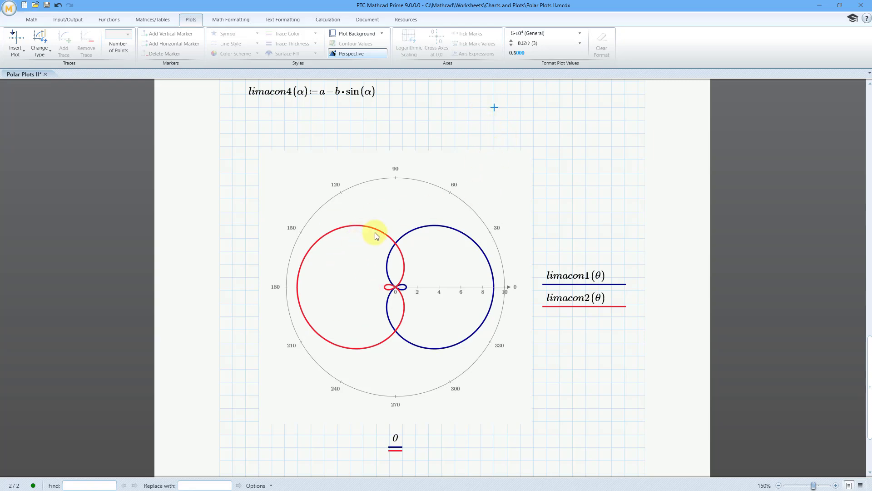
- Add a third trace to the limaçon polar plot with limacon3(θ) as its radial expression
click(609, 301)
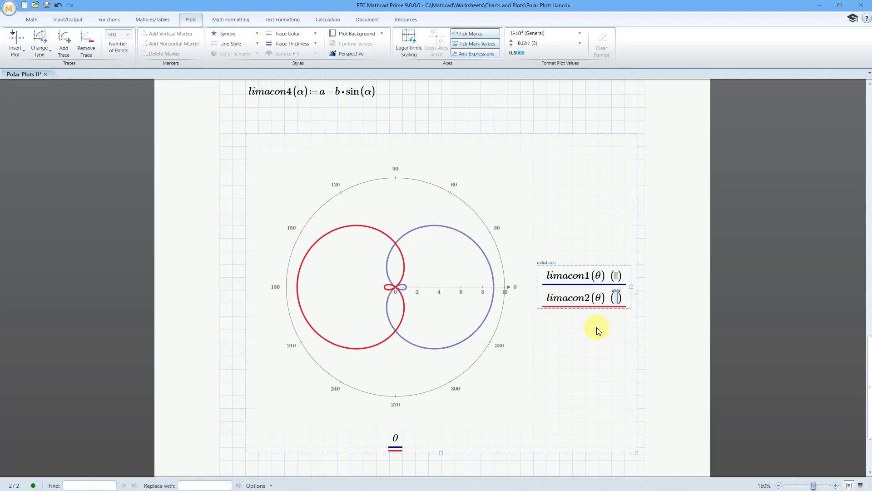
click(67, 53)
text(limacon)
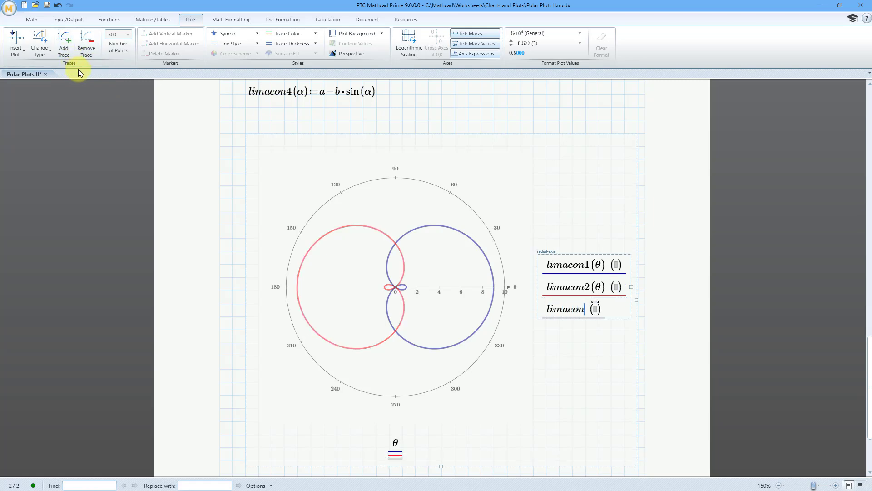
text(3()
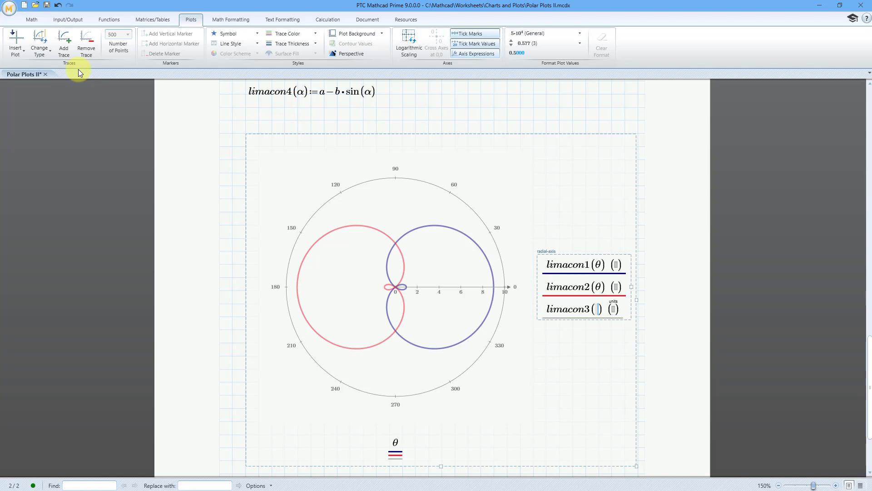
text(q)
key(ctrl+g)
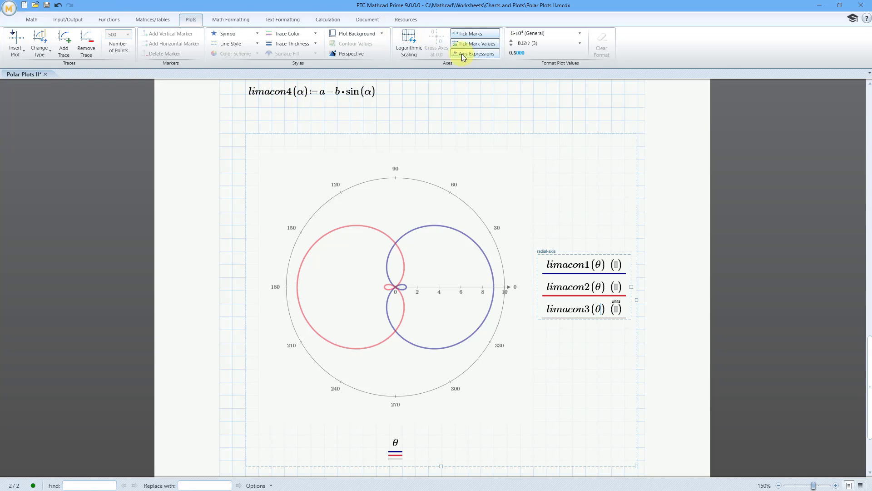
click(482, 104)
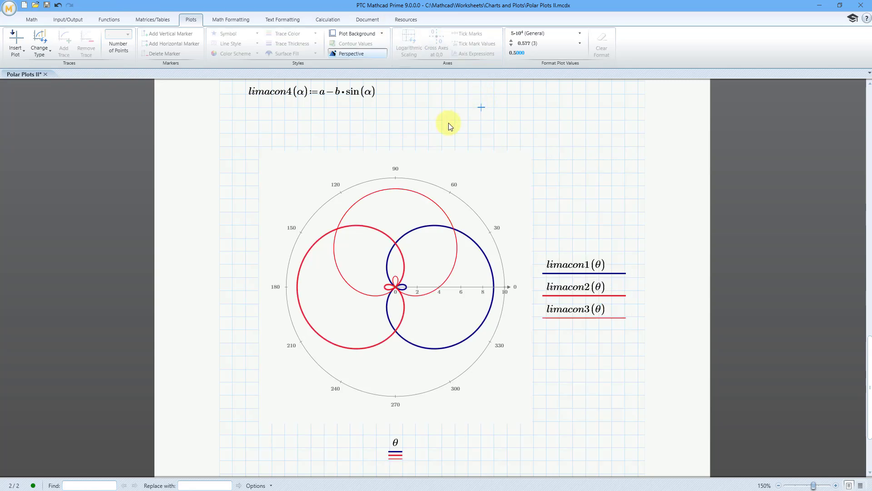
- Format the limacon3(θ) trace with a custom green (RGB 6, 249, 69) and the third line thickness
click(563, 311)
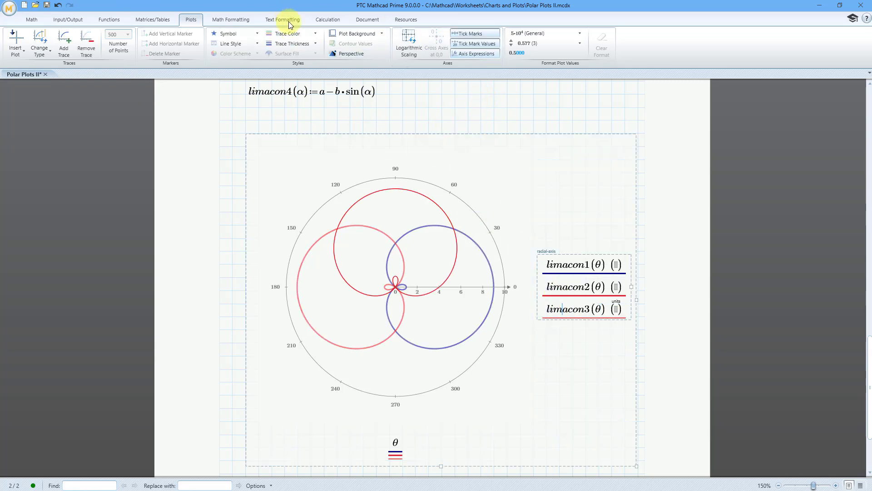
click(295, 35)
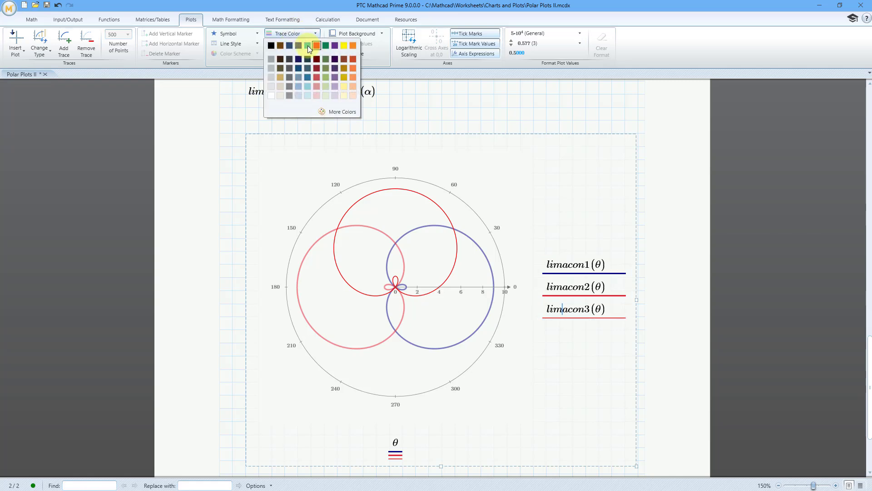
click(345, 114)
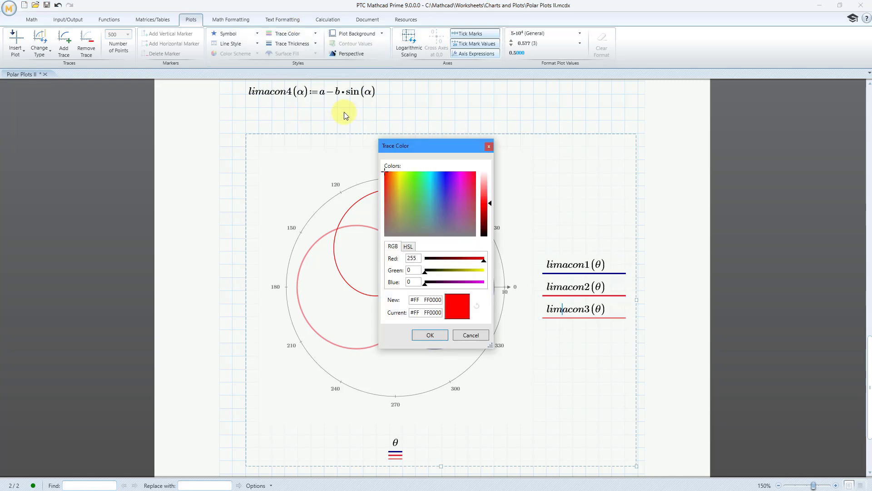
click(419, 174)
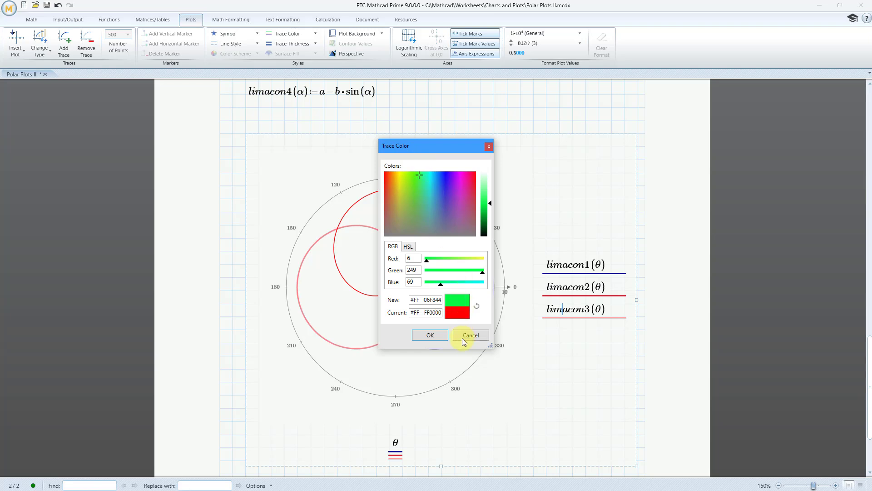
click(435, 336)
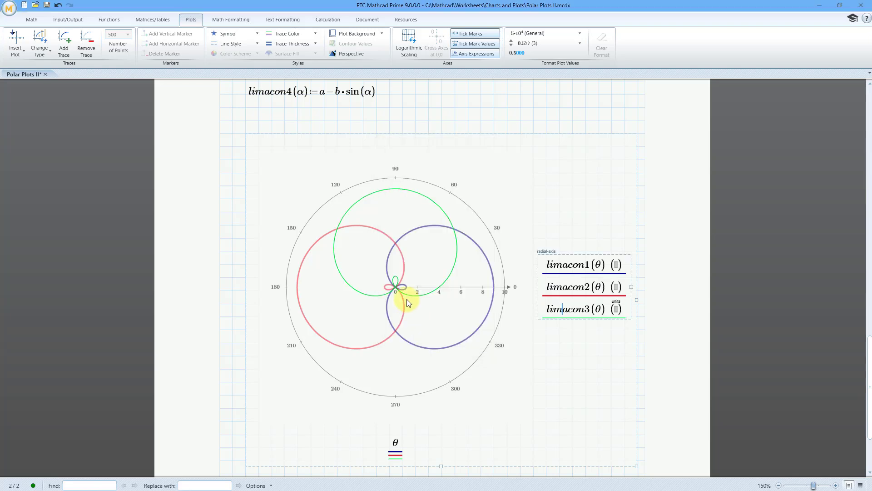
click(288, 44)
click(282, 77)
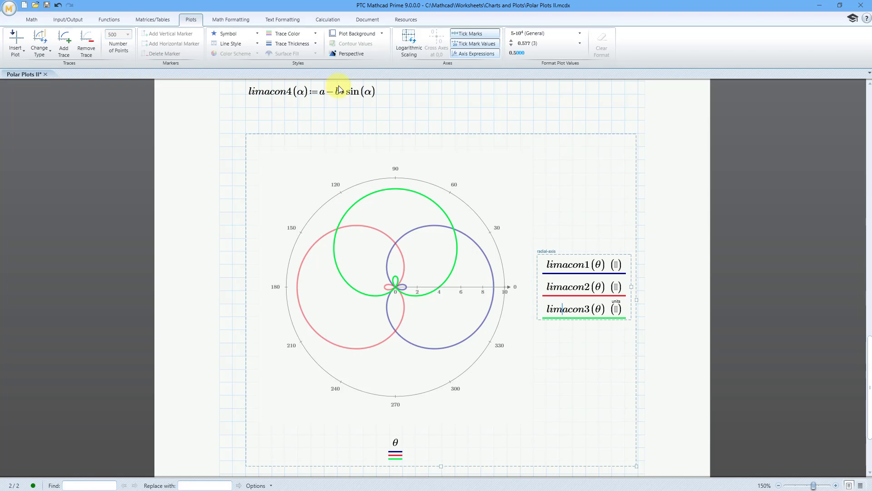
- Add a fourth trace below limacon3(θ) with limacon4(θ) as its radial expression
click(569, 309)
click(64, 51)
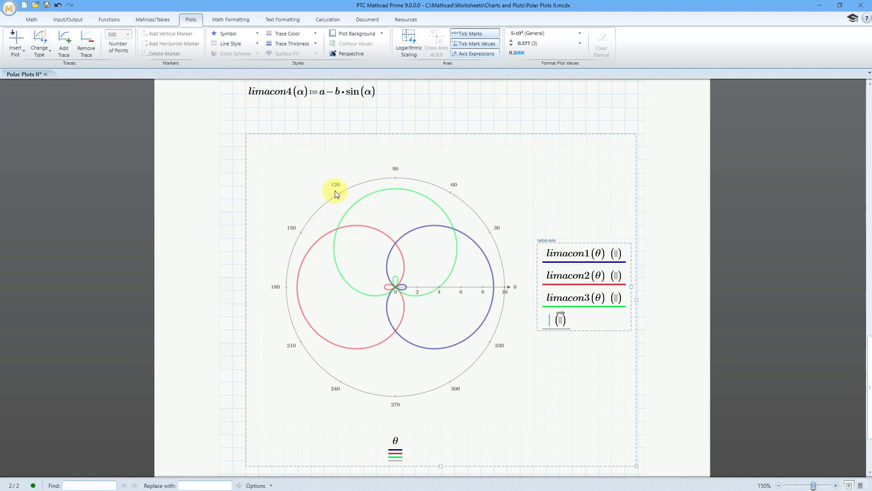
text(limacon)
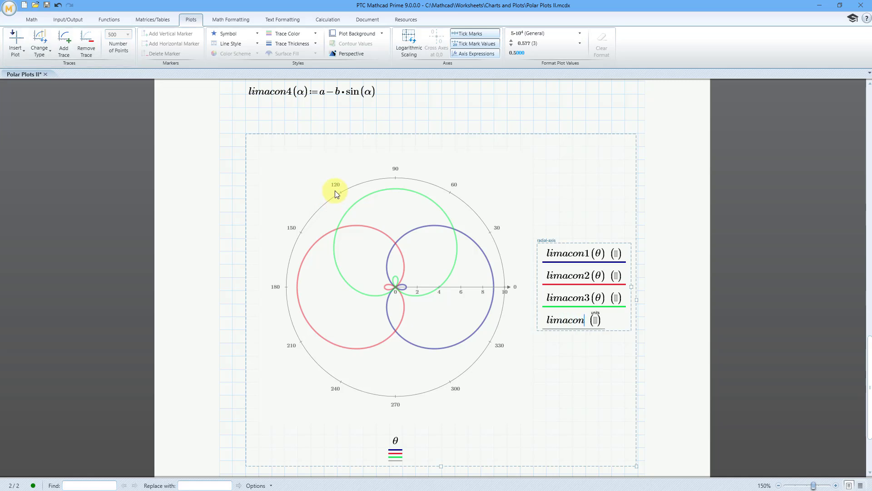
text(4(q)
key(ctrl+g)
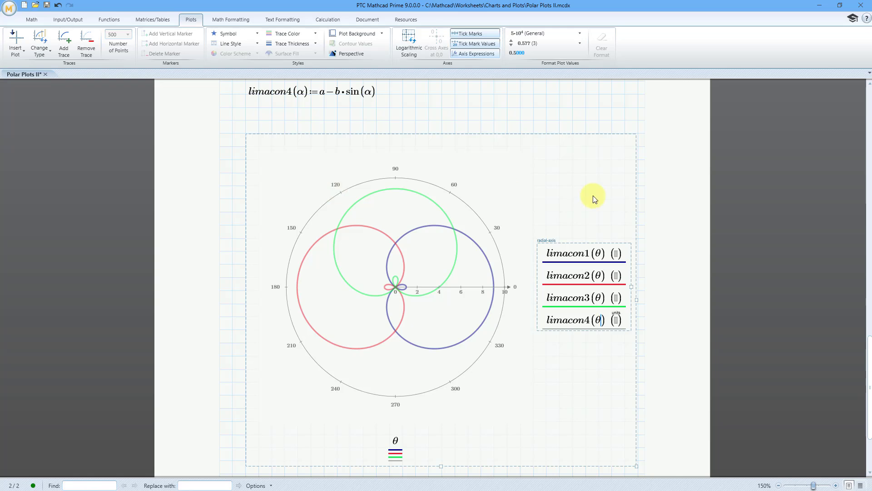
click(536, 121)
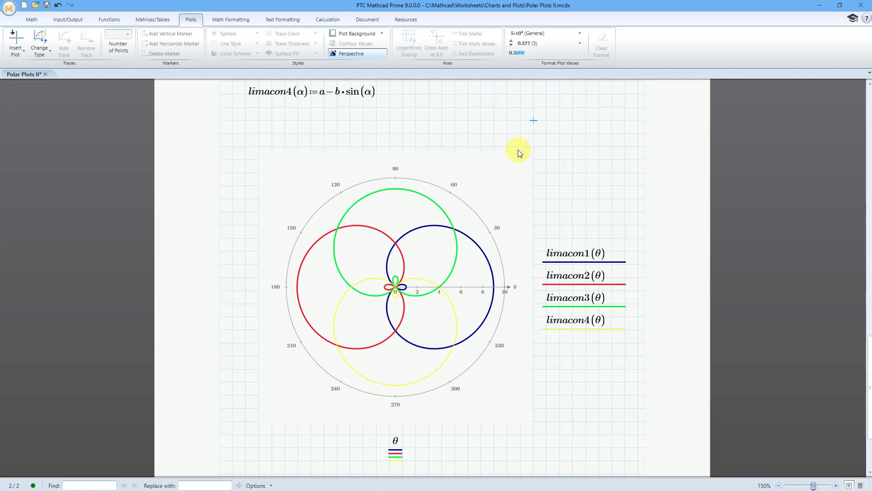
- Format the limacon4(θ) trace with a custom magenta and the third line thickness
click(562, 324)
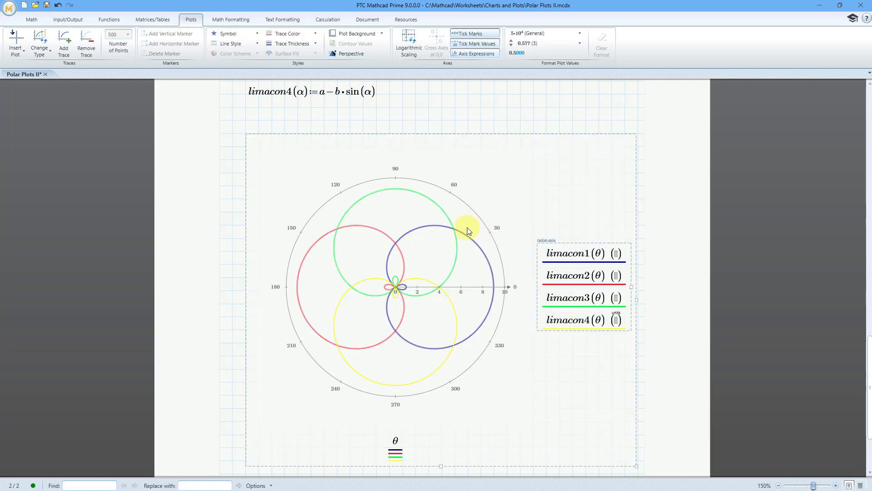
click(310, 34)
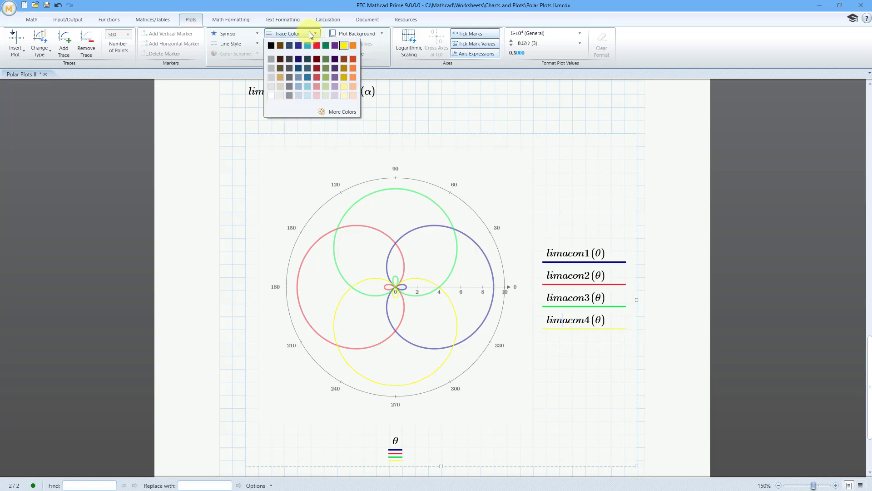
click(338, 113)
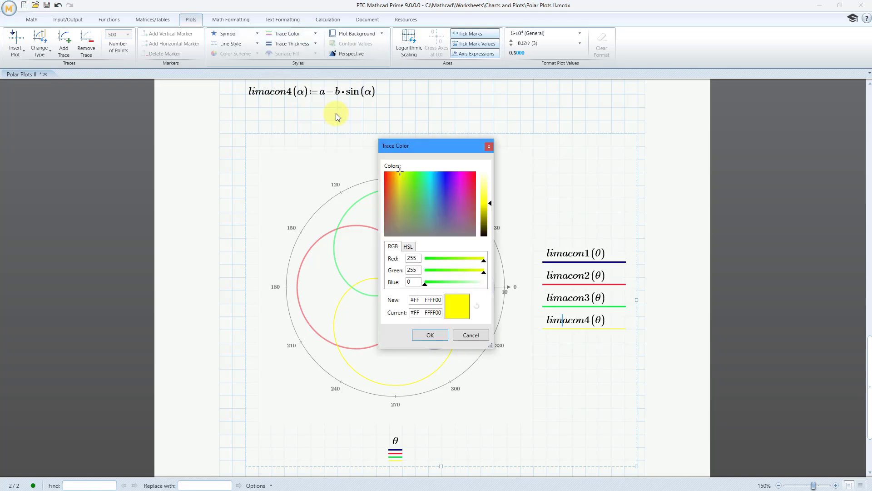
click(461, 181)
click(436, 335)
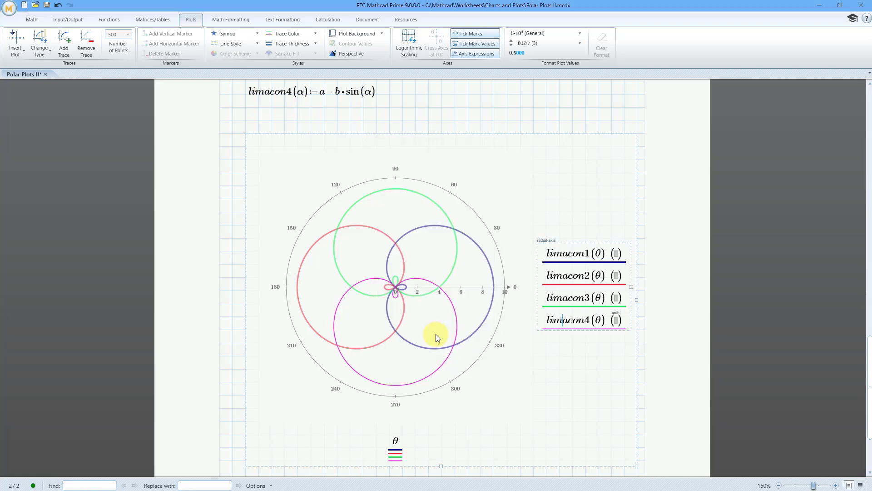
click(294, 45)
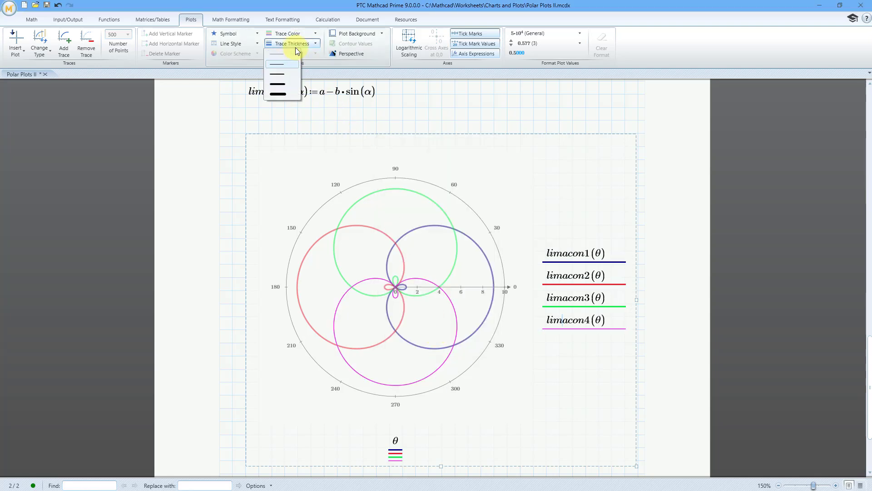
click(283, 75)
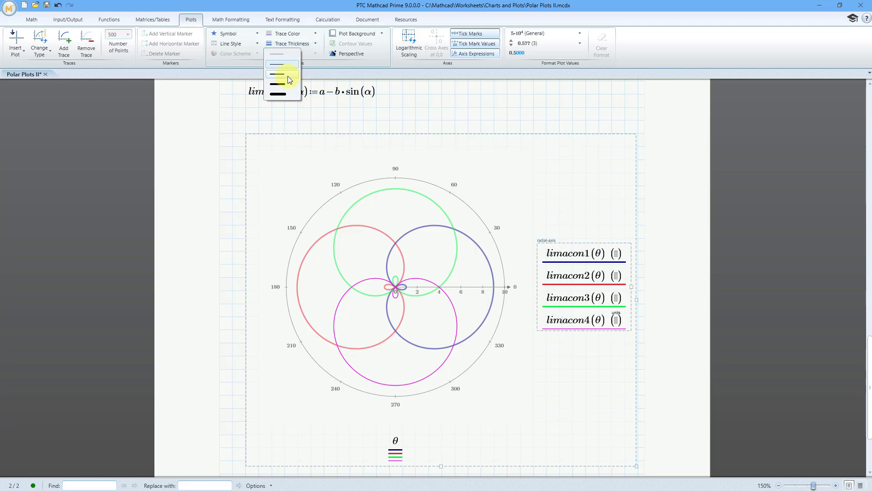
click(488, 119)
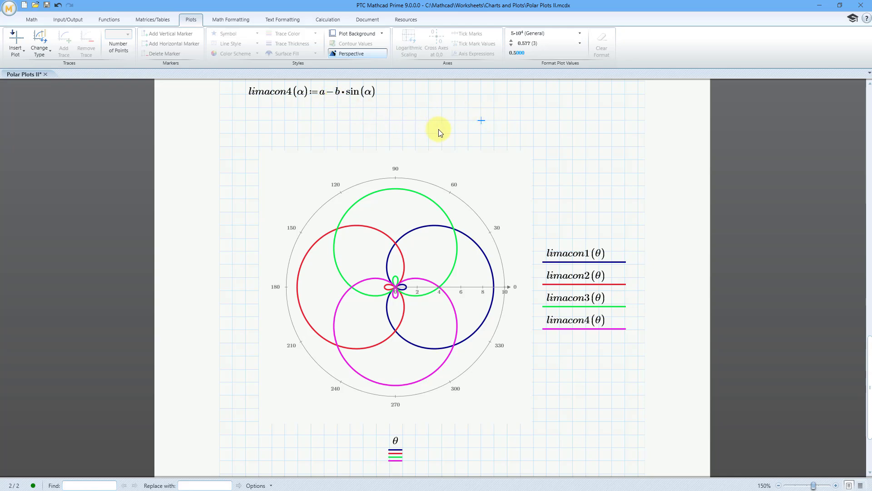
- Set the parameter a to 5 above the limaçon definitions and recalculate the plot
scroll(439, 133, up, 3)
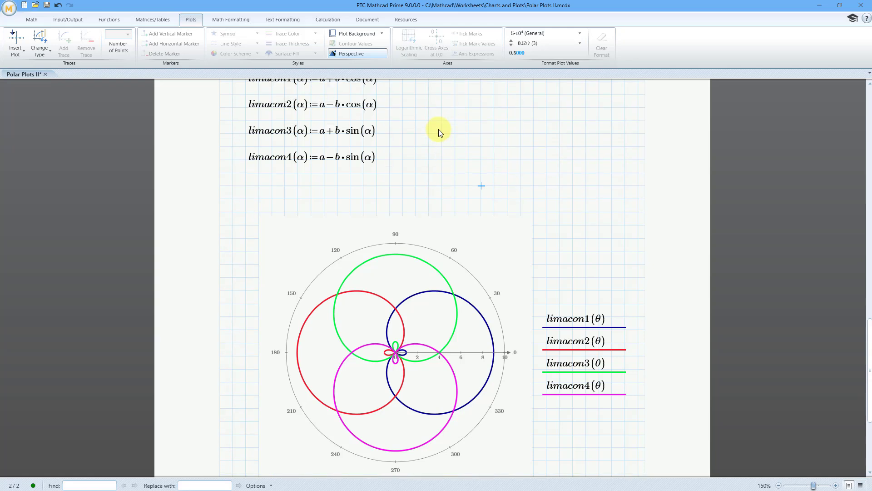
scroll(438, 131, up, 3)
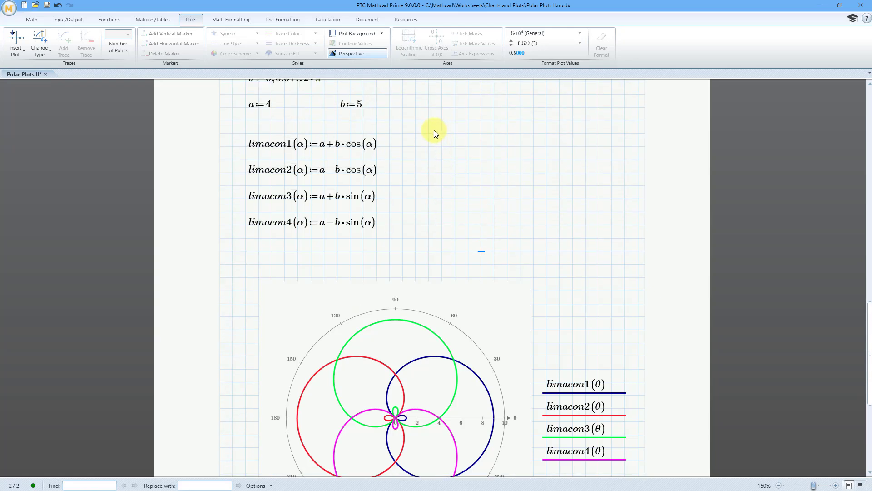
scroll(435, 131, down, 1)
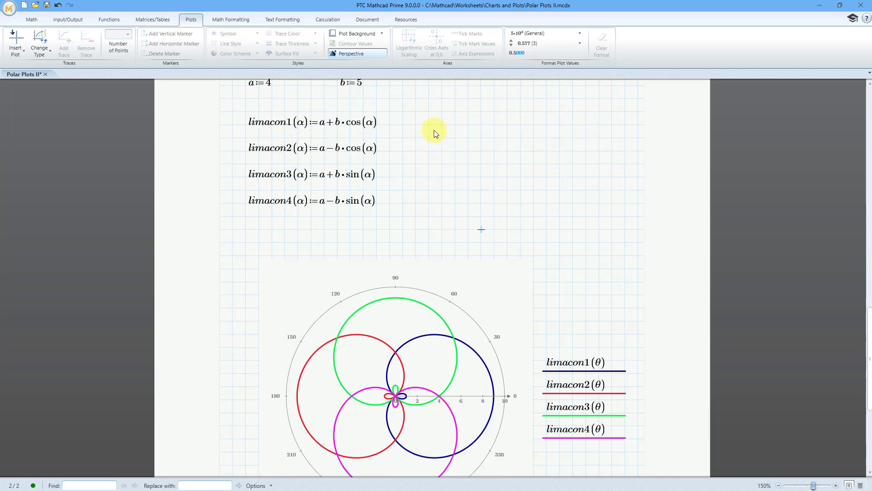
click(272, 84)
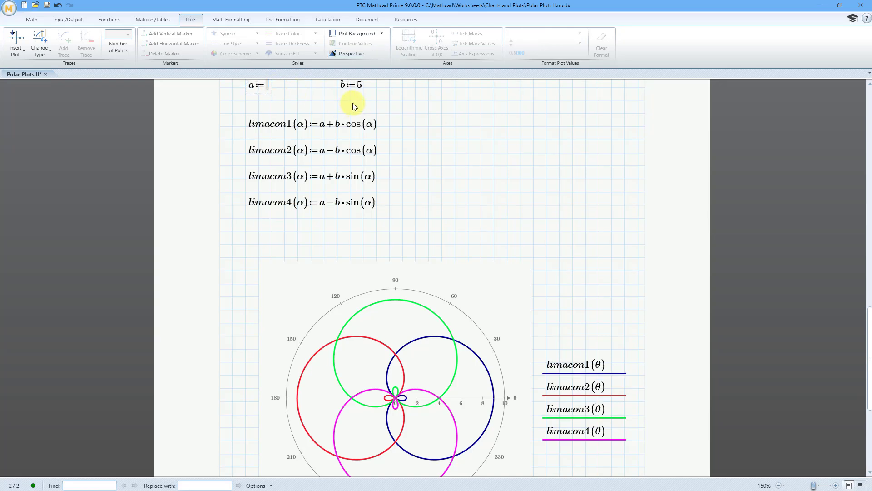
key(BackSpace)
text(5)
click(565, 191)
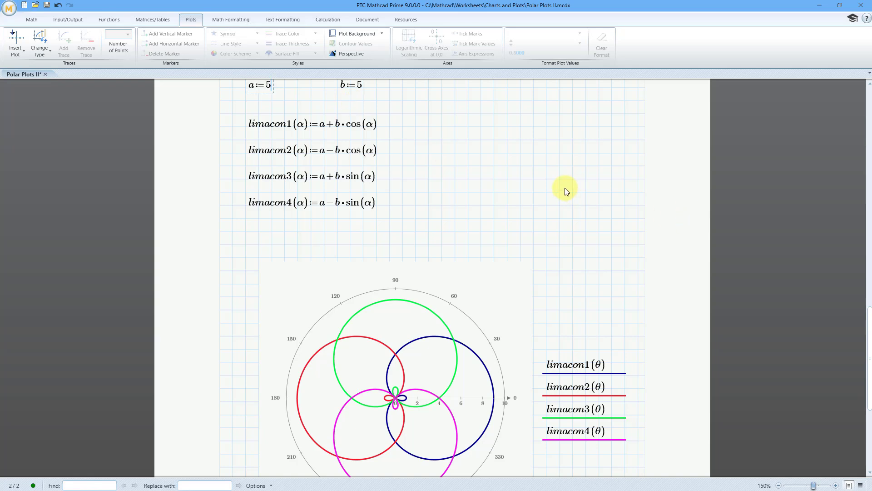
scroll(565, 190, down, 1)
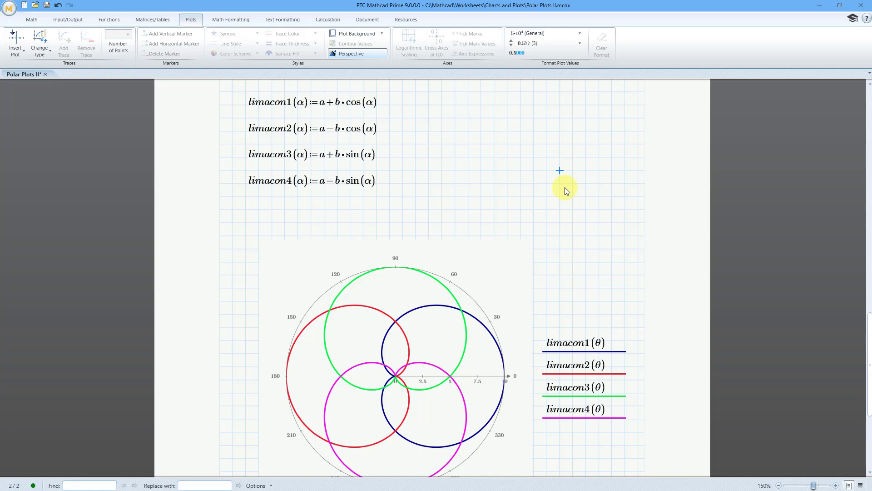
- Set the parameter a to 2 and recalculate the four limaçon curves
scroll(521, 191, up, 1)
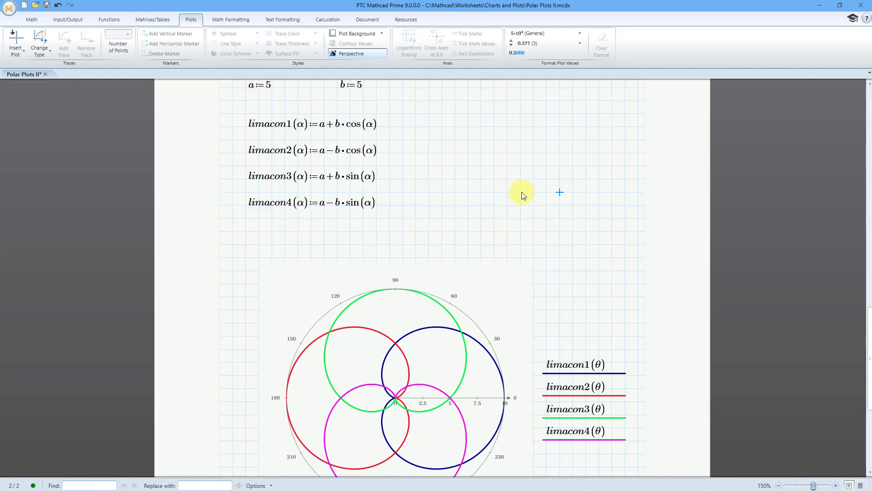
click(270, 85)
key(BackSpace)
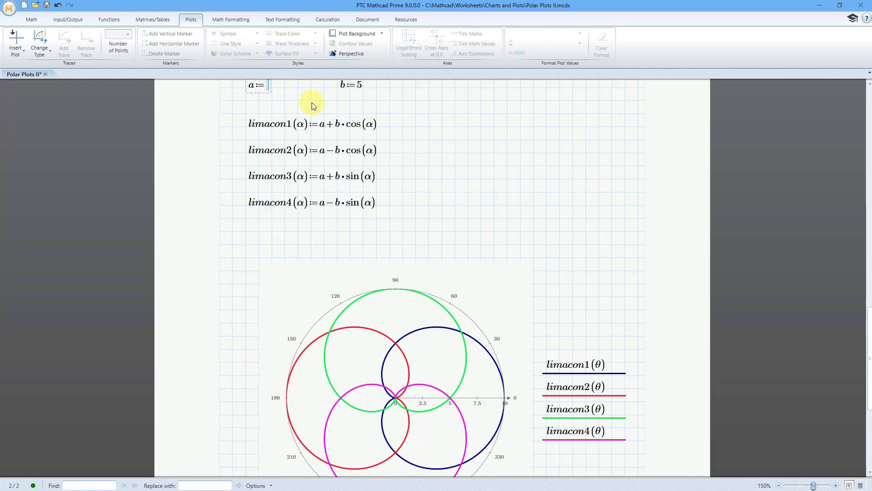
text(2)
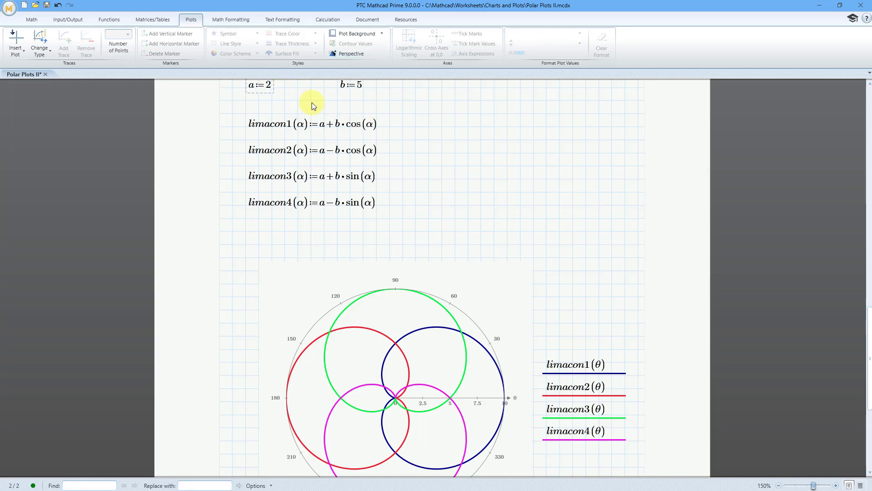
click(486, 161)
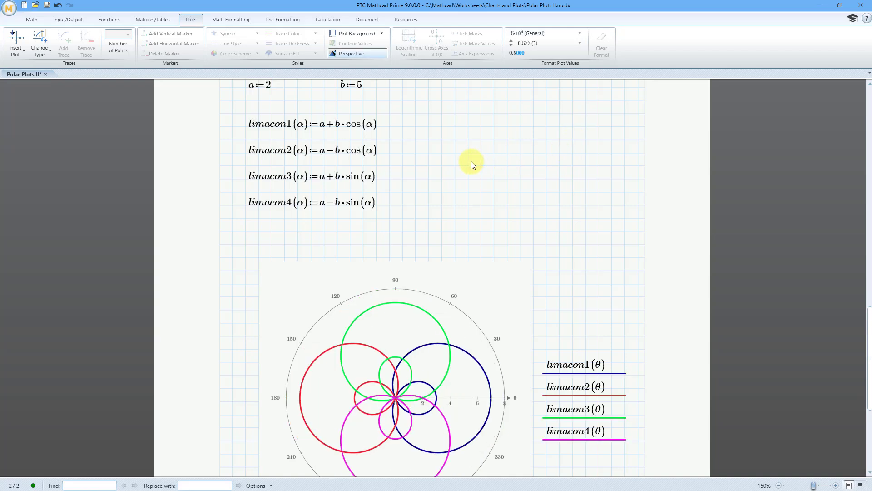
- Start a third worksheet page below the limaçon plot by placing the cursor at its beginning
scroll(471, 162, down, 3)
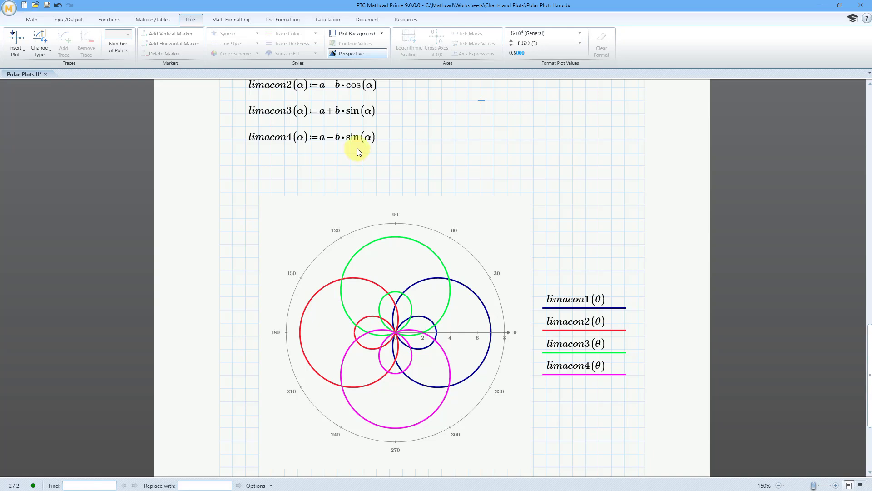
scroll(378, 148, down, 3)
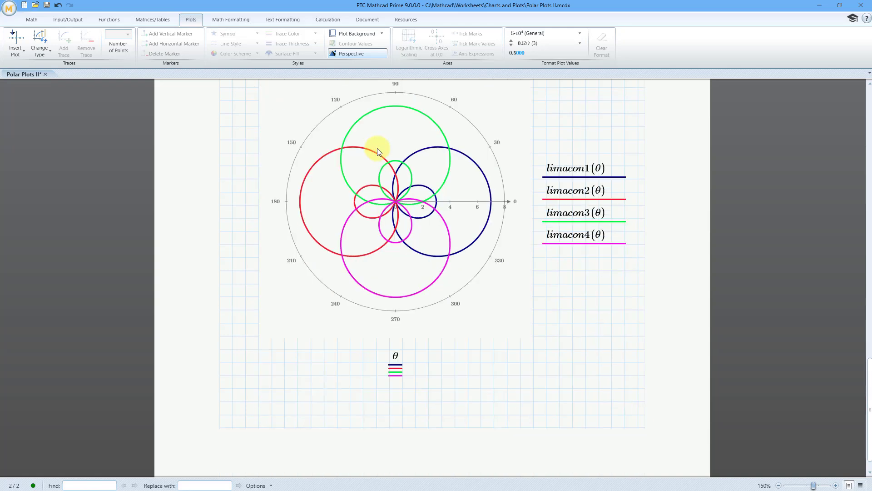
scroll(377, 148, down, 1)
click(284, 397)
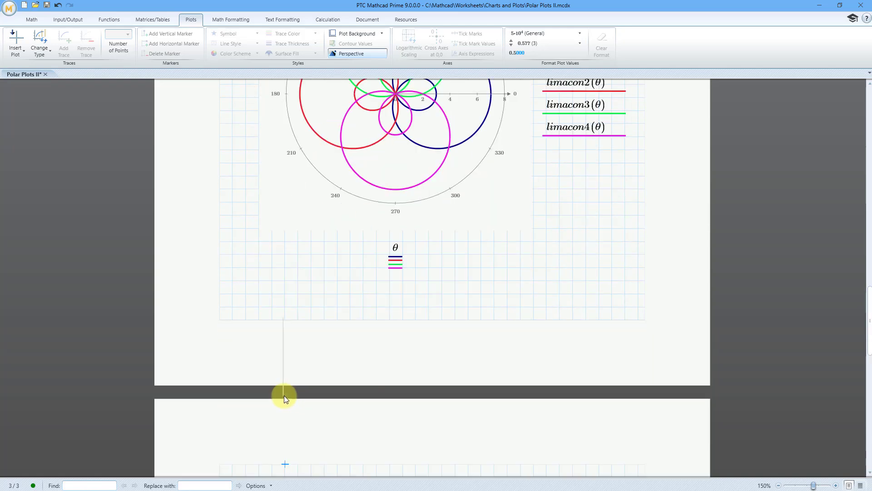
- Define the variable c as 1 at the start of the third worksheet page
click(247, 318)
scroll(300, 301, down, 3)
scroll(300, 301, down, 2)
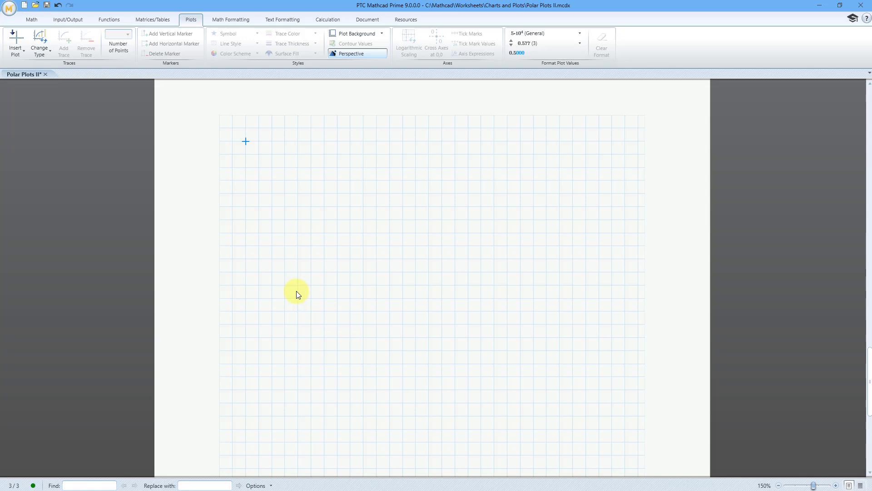
text(c:=1)
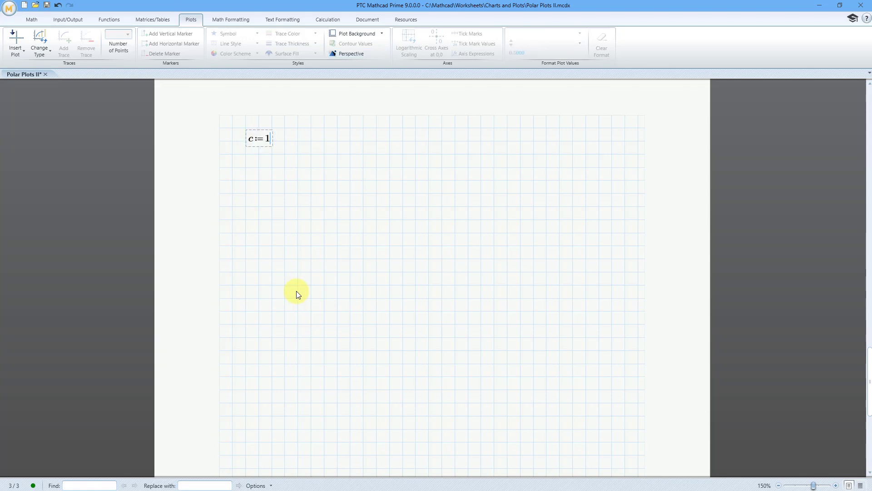
key(Return)
- Define the variable d as 1 on the same line, to the right of the c definition
key(Right)
key(Right)
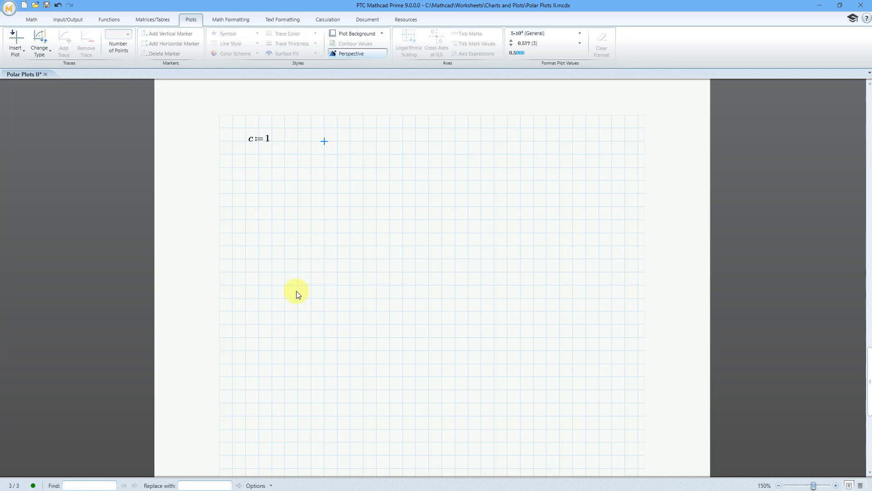
text(d )
text(=)
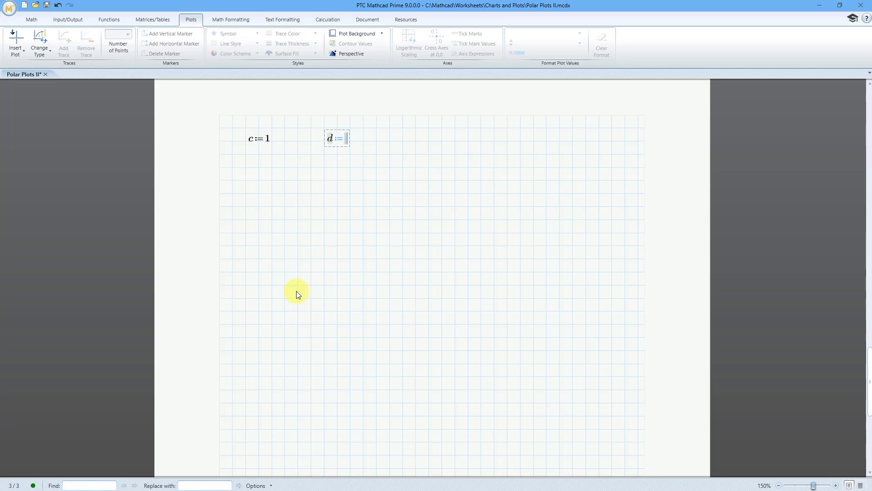
text(1)
key(Return)
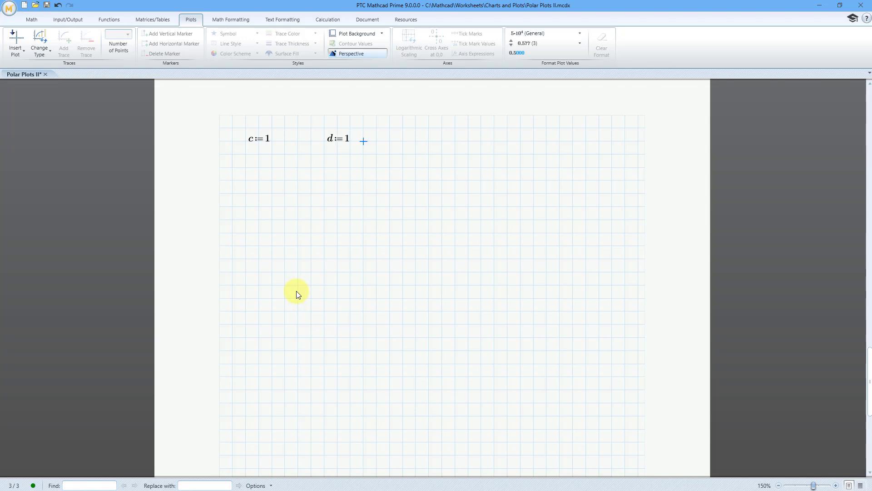
- Define the range variable θ as 0, 0.01..2·π on the same line, to the right of the d definition
scroll(374, 289, up, 5)
scroll(374, 290, up, 9)
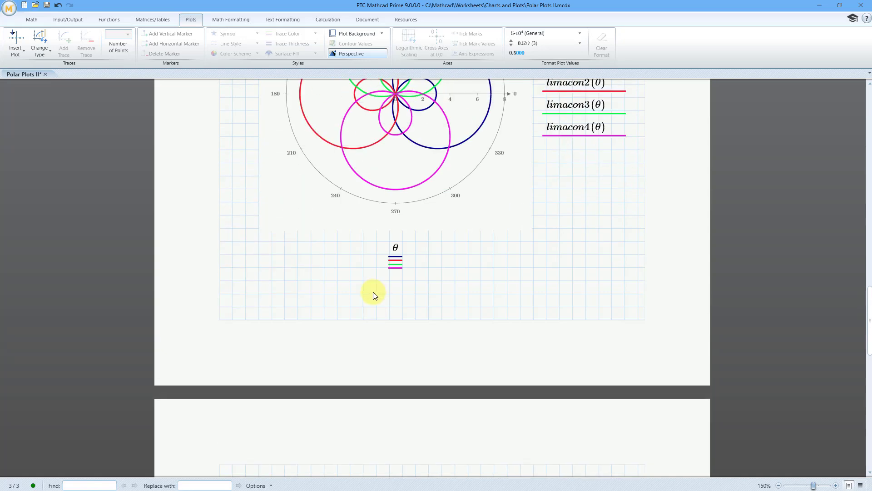
scroll(371, 296, up, 2)
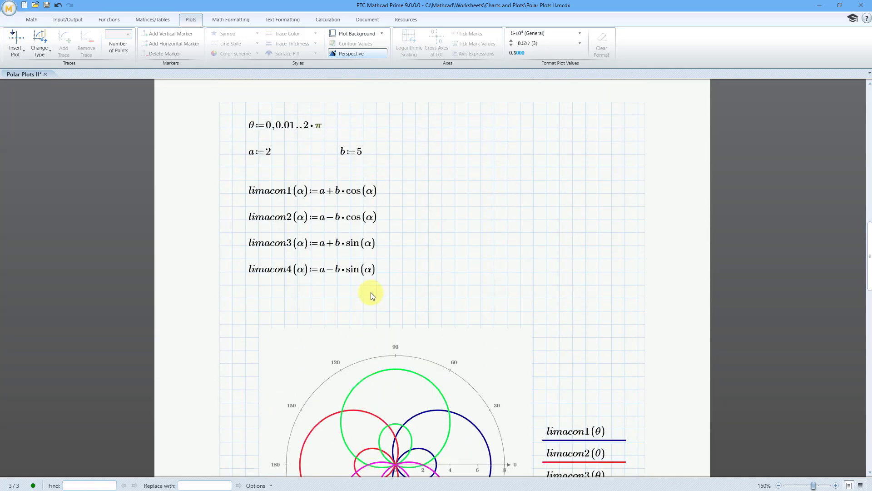
scroll(377, 153, down, 15)
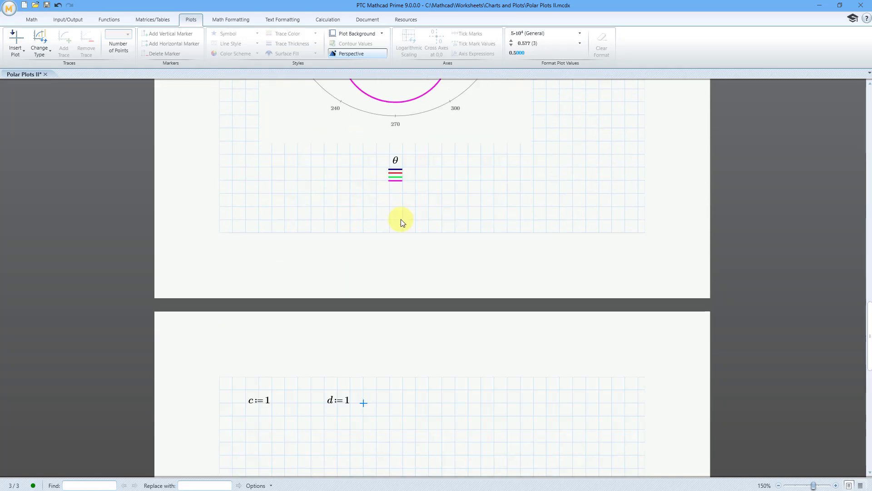
scroll(398, 216, down, 4)
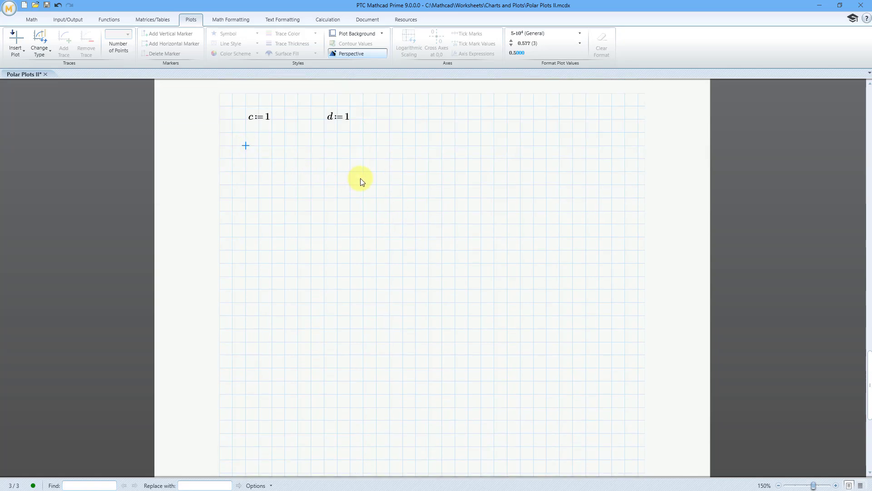
click(416, 119)
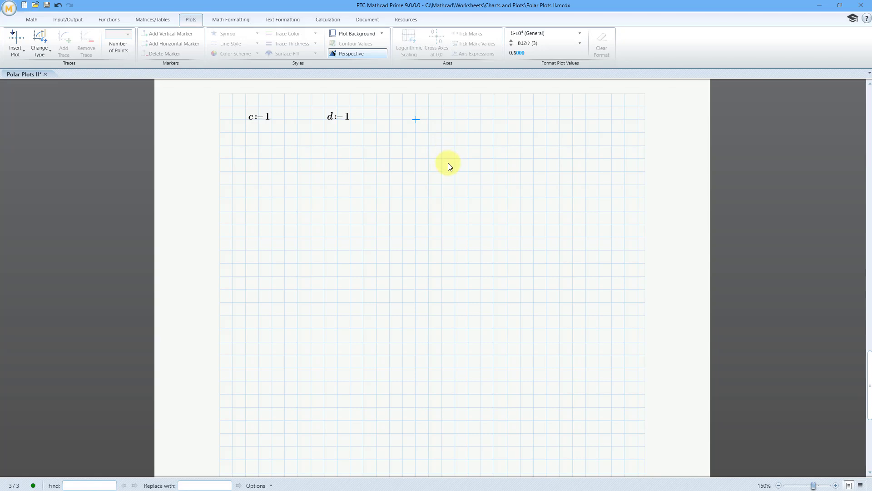
text(q)
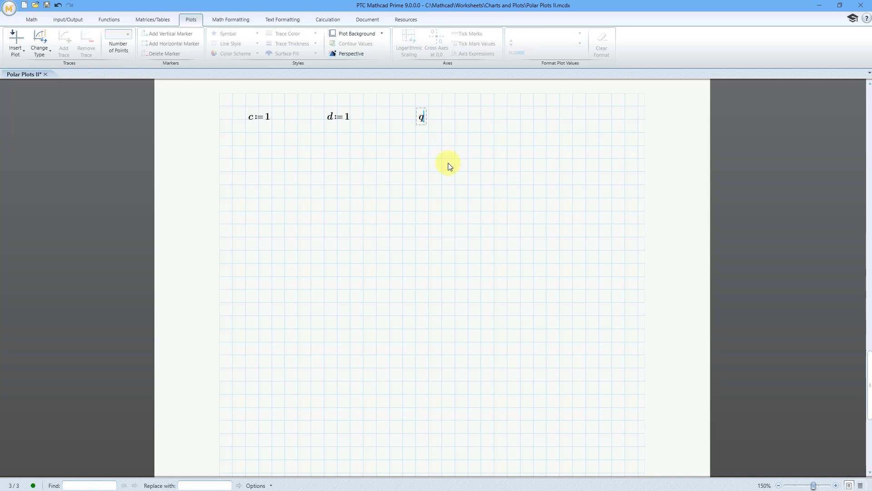
key(ctrl+g)
text(:=0,0.01..)
key(Tab)
text(2)
text(*p)
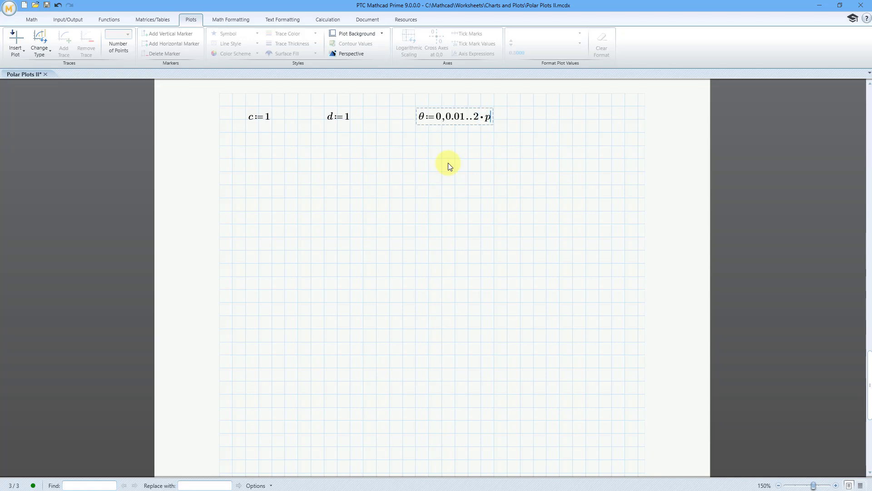
key(ctrl+g)
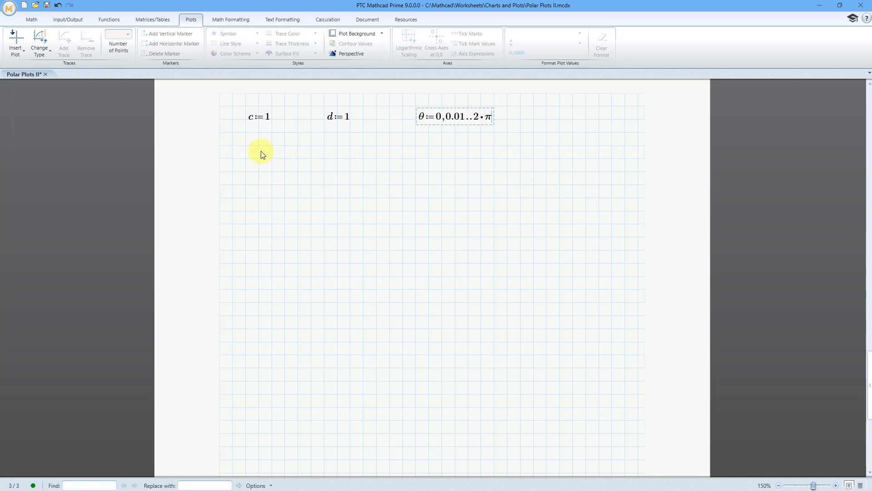
- Start a function definition devil(φ) := below the c definition
click(245, 146)
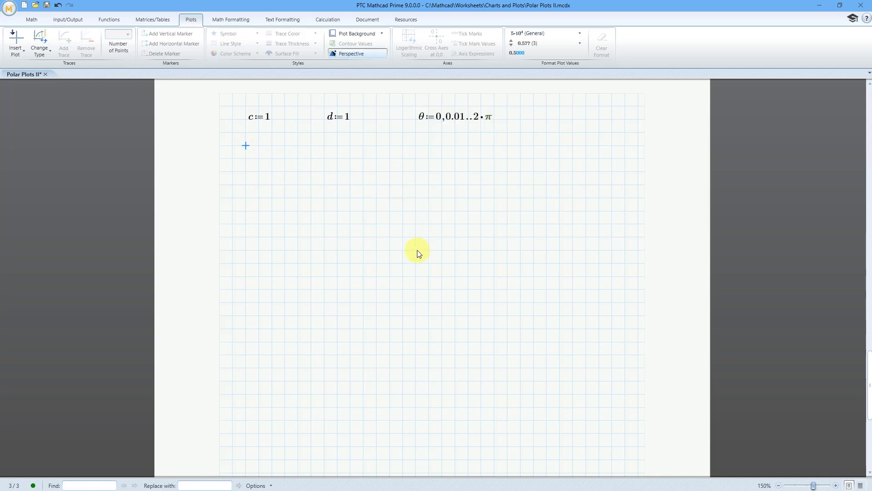
text(dev)
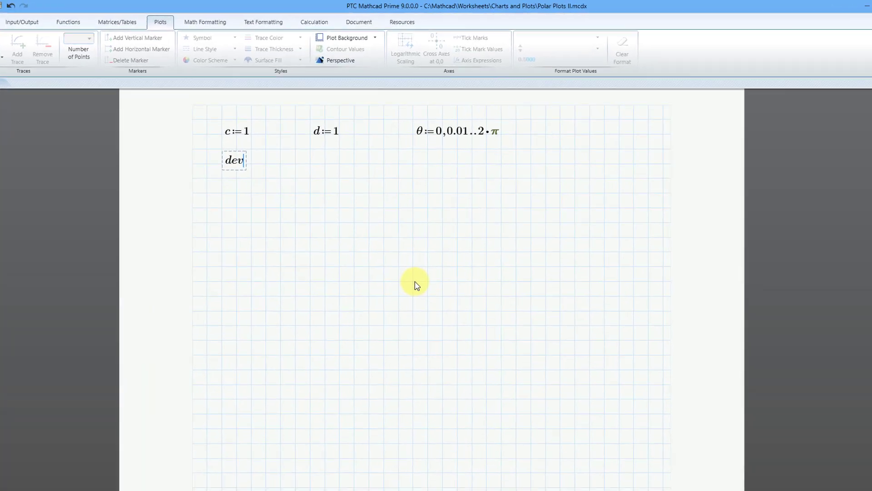
text(il)
text(()
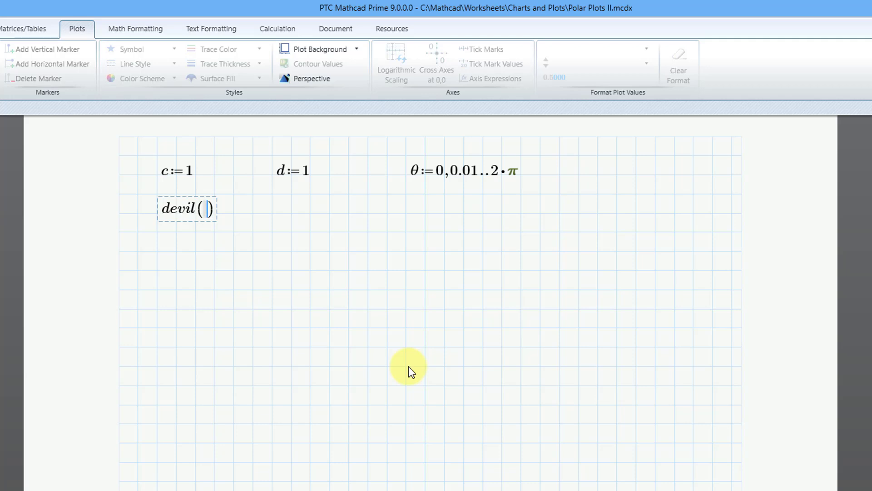
text(f)
key(ctrl+g)
text(:=)
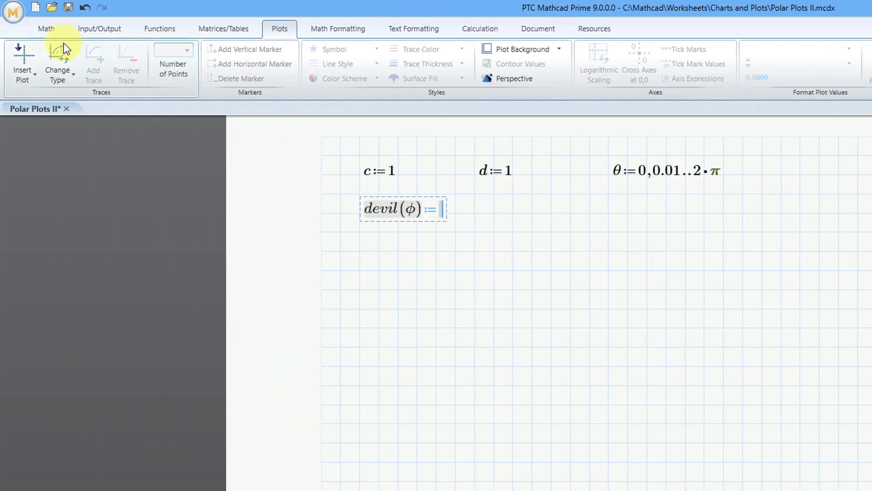
- Insert a square root as the right-hand side of devil(φ) and enter d² + c² under it
click(50, 28)
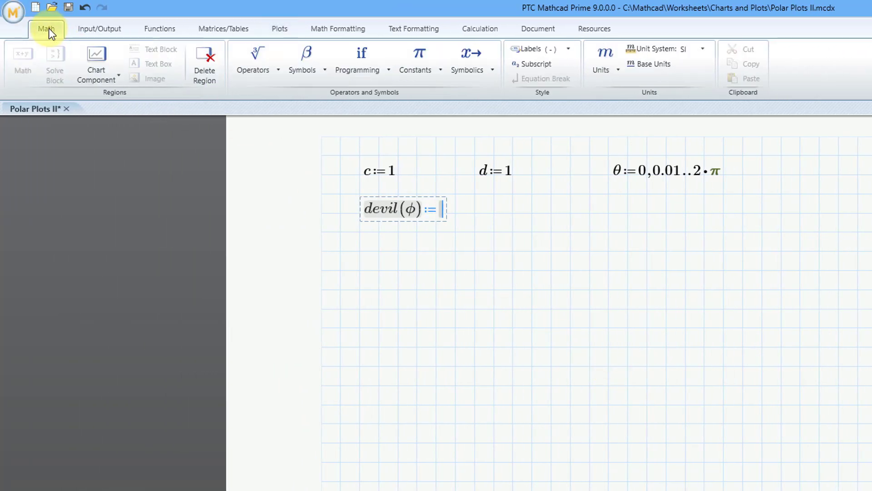
click(269, 73)
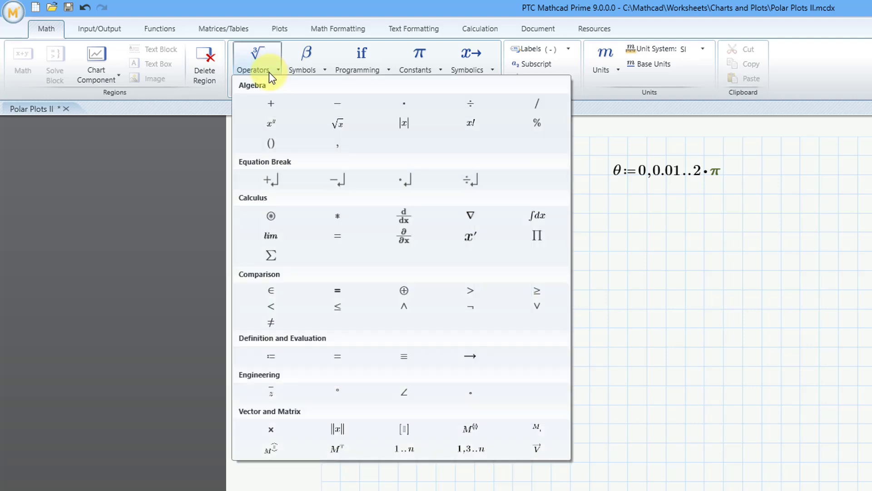
click(337, 124)
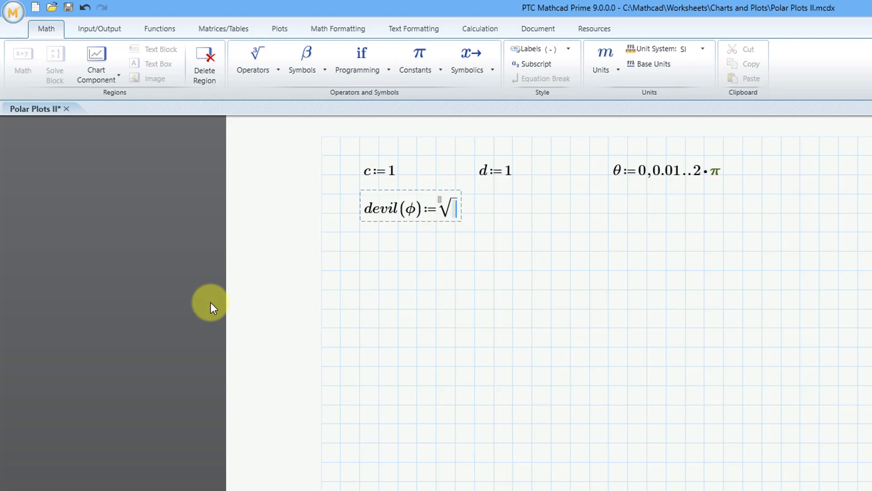
text(d)
key(shift+6)
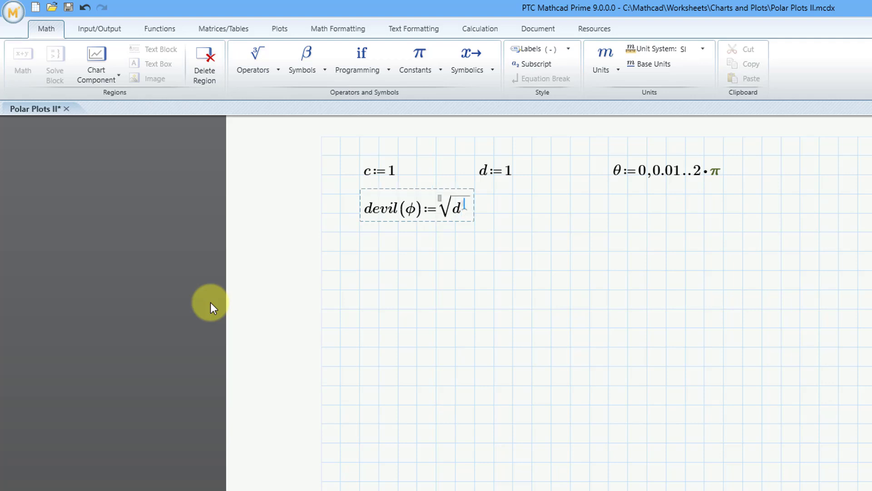
text(2)
key(space)
text(+c^2)
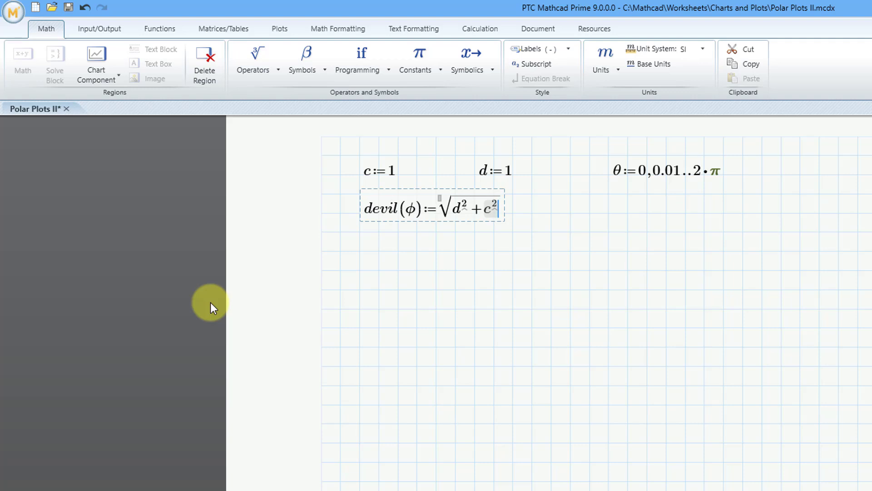
- Divide the c² term under the root by cos(2·φ)
text(/)
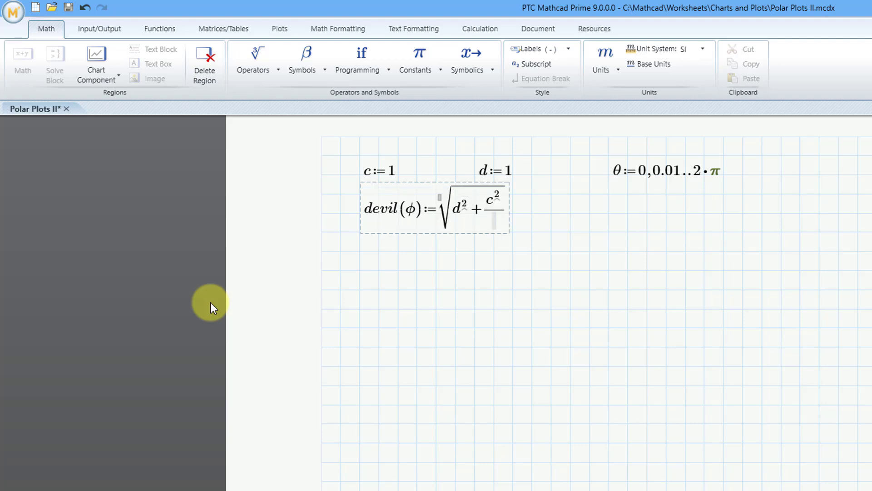
text(cos()
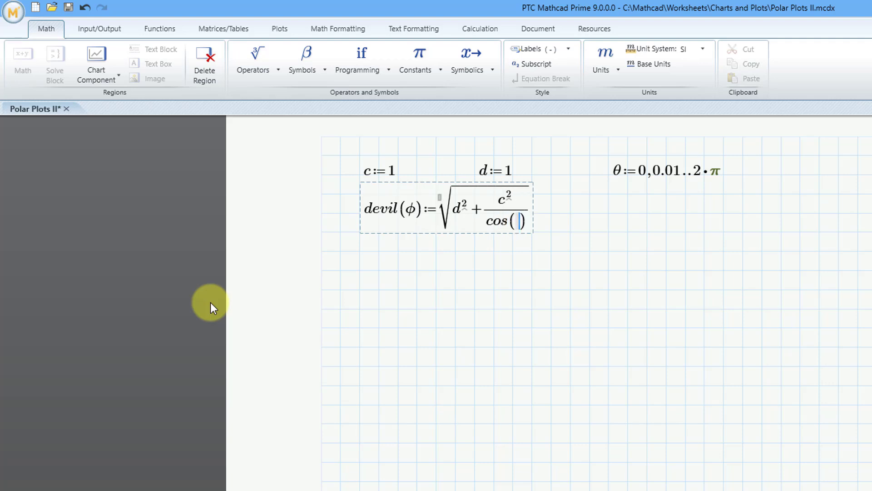
text(2)
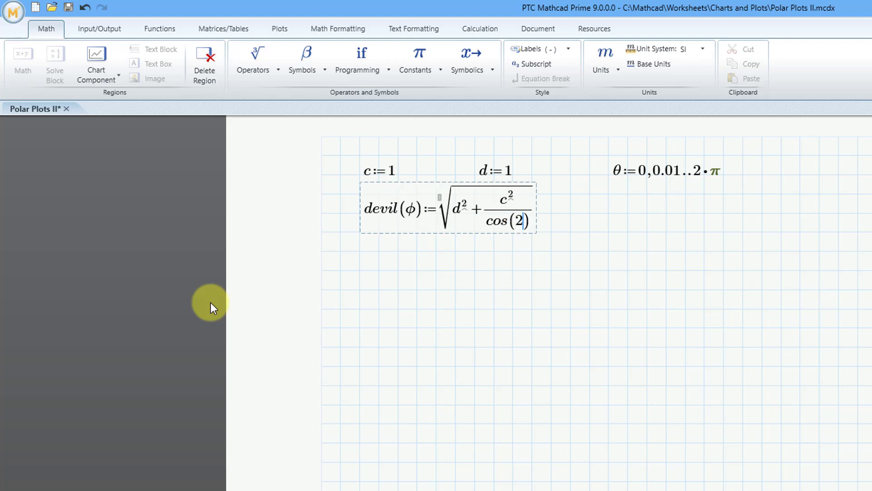
text(*)
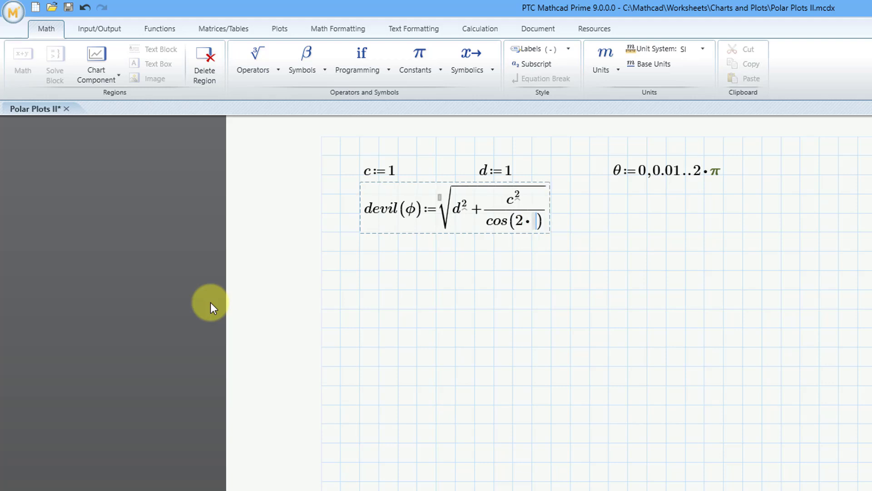
text(f)
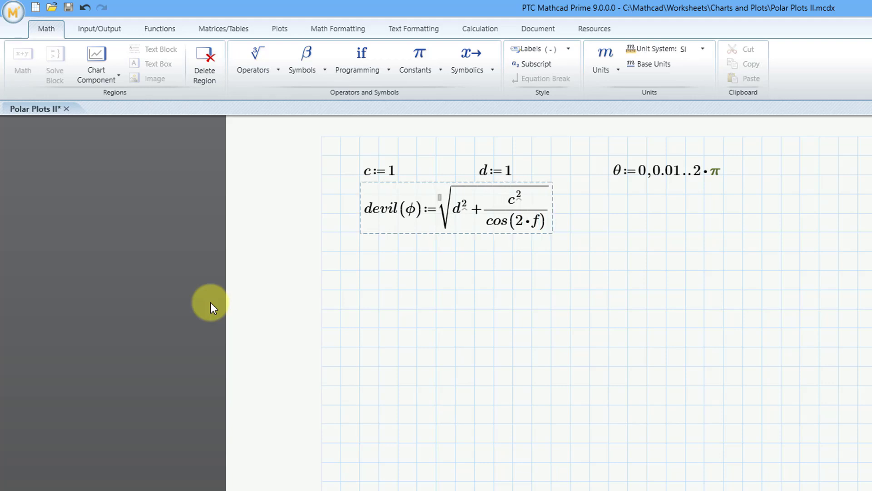
key(ctrl+g)
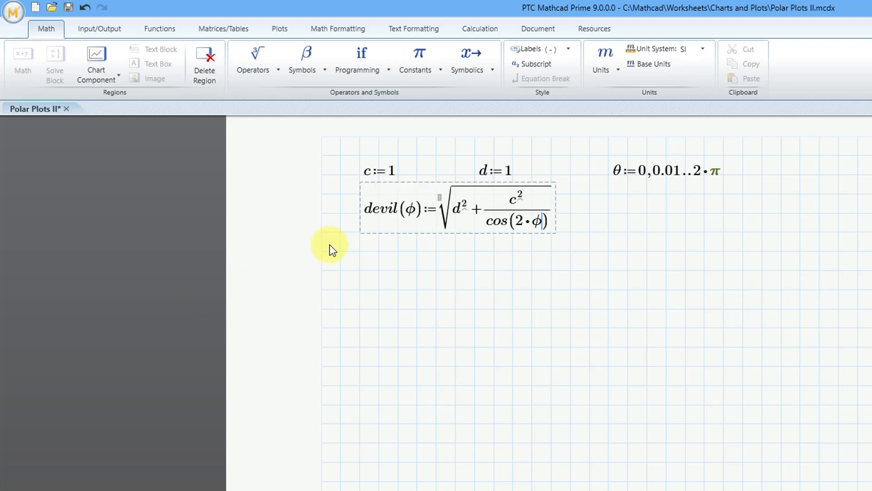
- Shift the whole devil(φ) definition slightly down, away from the variable definitions above it
click(378, 249)
click(390, 217)
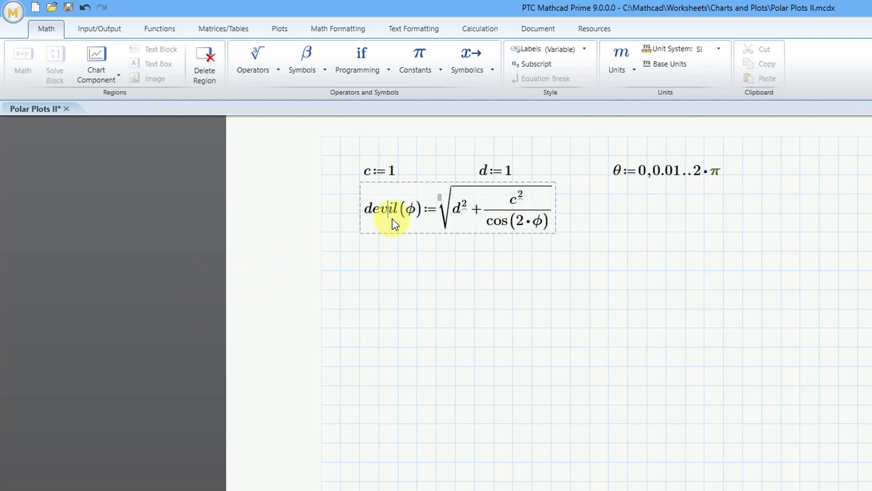
click(395, 236)
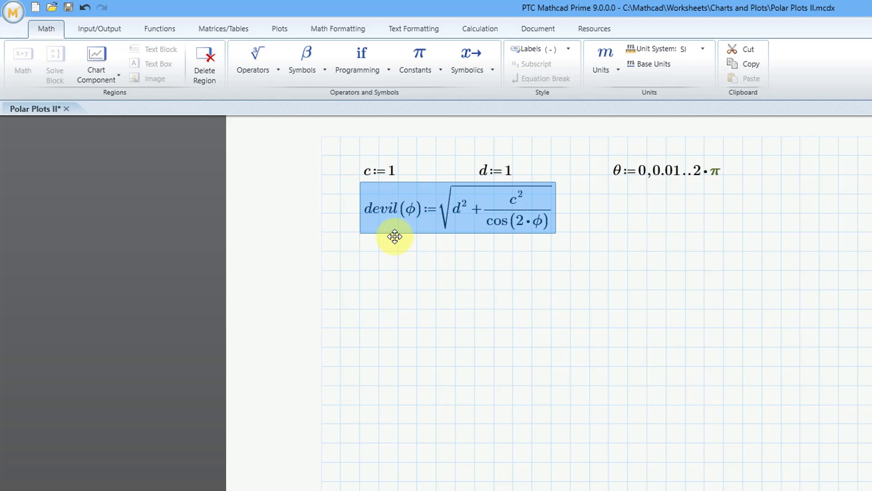
key(Down)
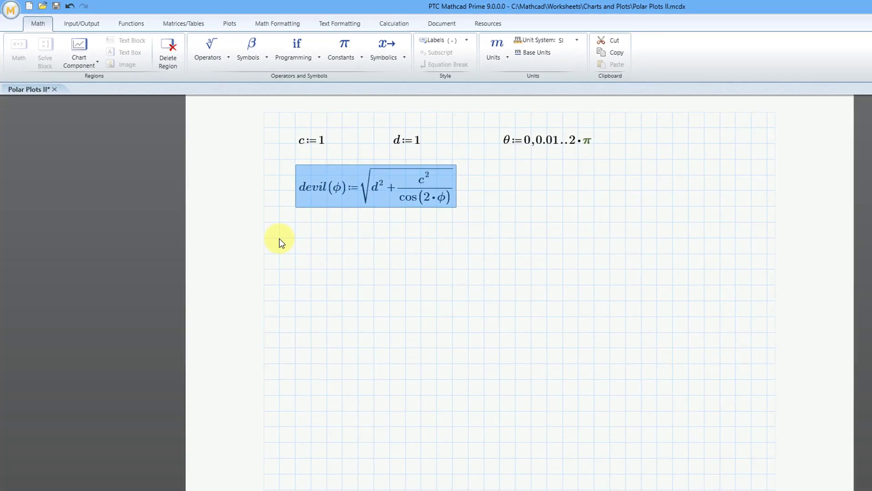
- Insert an empty polar plot below the devil(φ) definition
click(279, 239)
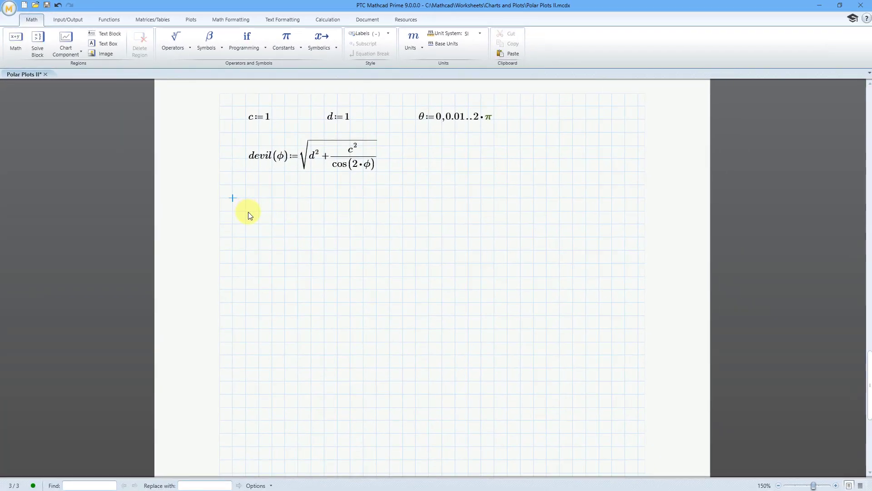
click(190, 22)
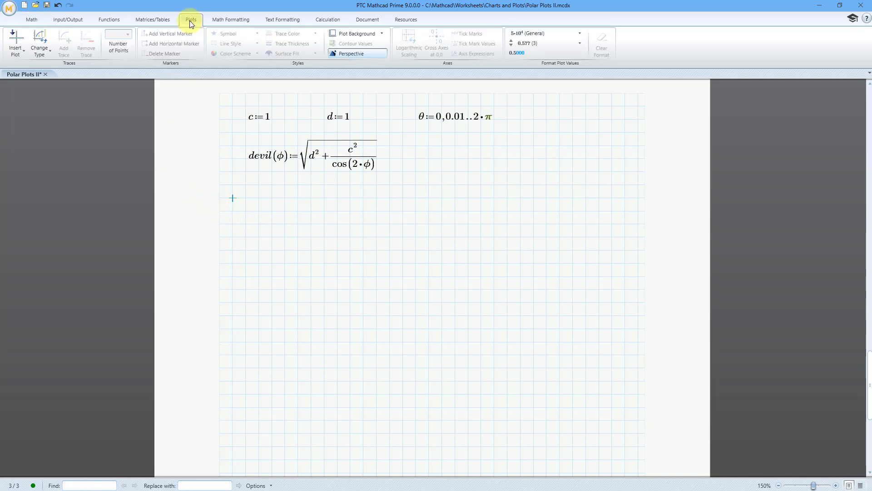
click(13, 54)
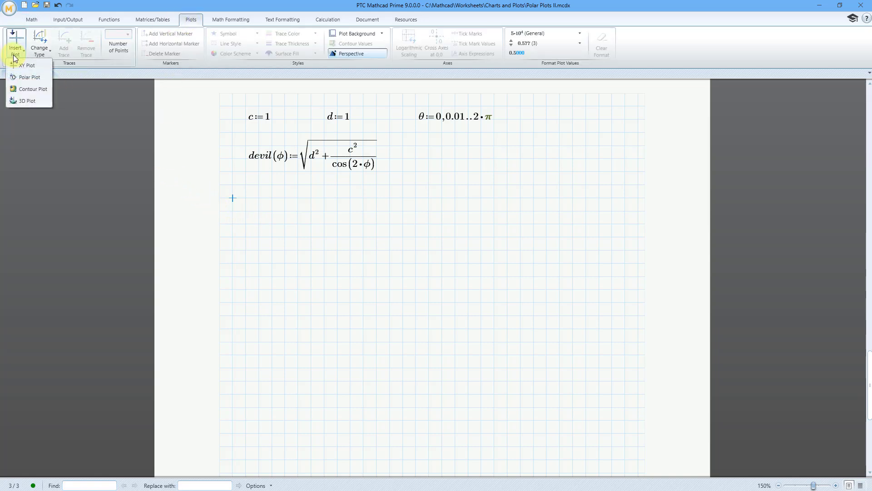
click(35, 76)
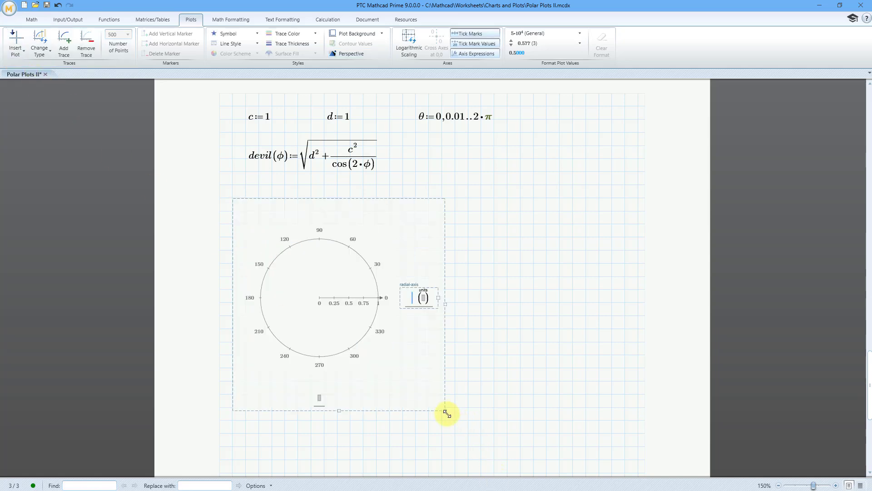
- Enlarge the empty polar plot to nearly the full page width and enter θ as its angular-axis expression
drag(445, 410, 617, 467)
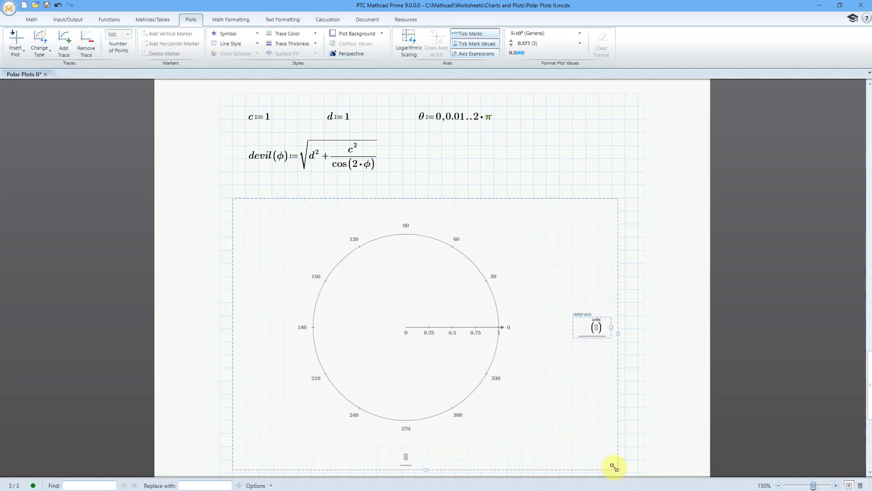
click(407, 454)
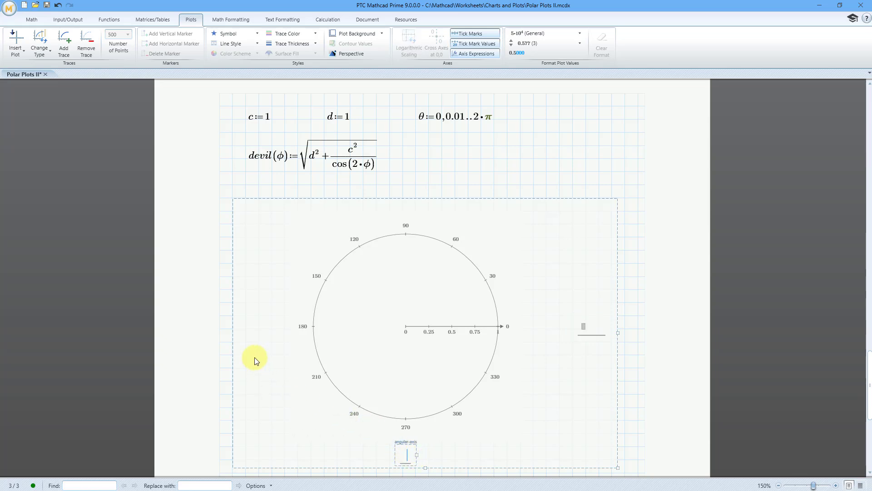
text(q)
key(ctrl+g)
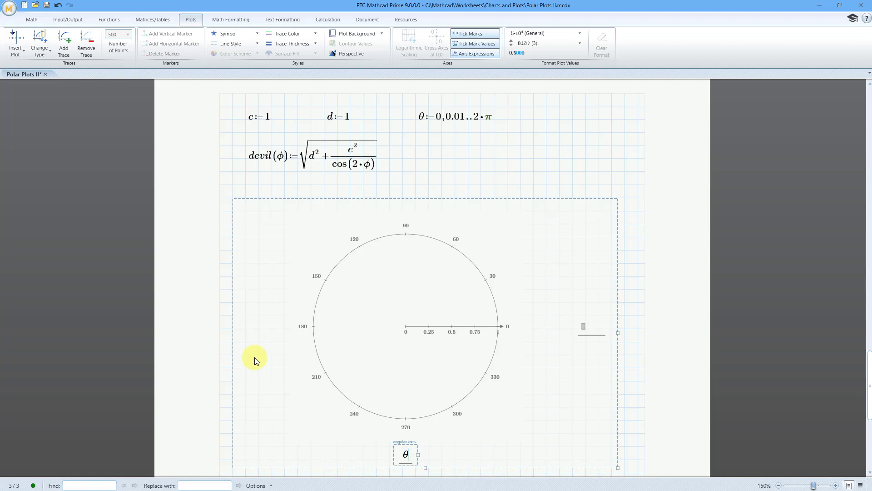
- Enter devil(θ) as the radial-axis expression of the polar plot and evaluate it
click(584, 326)
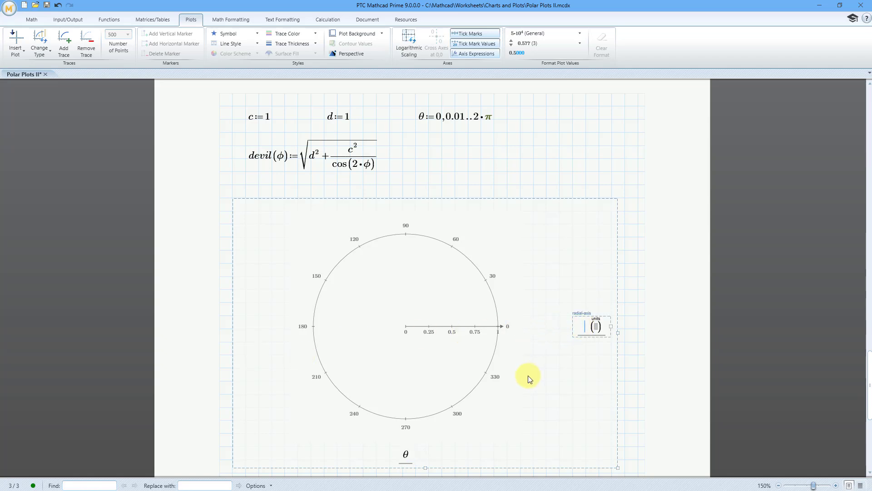
text(devil)
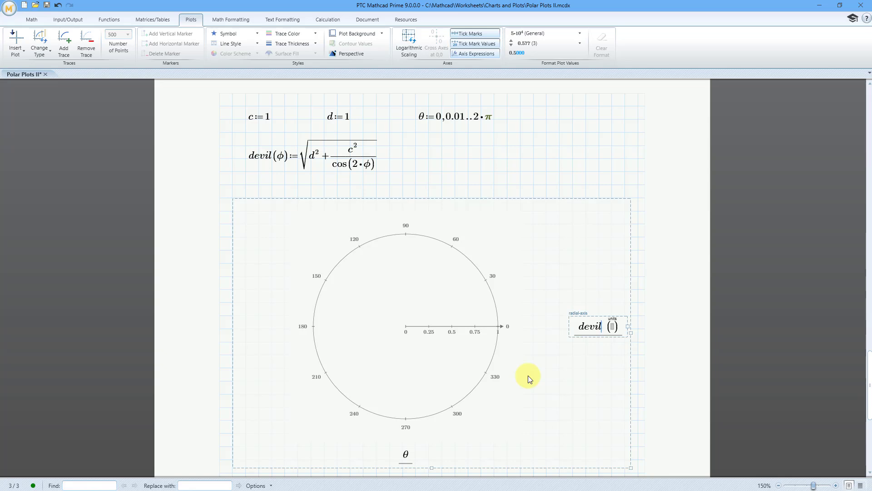
text(()
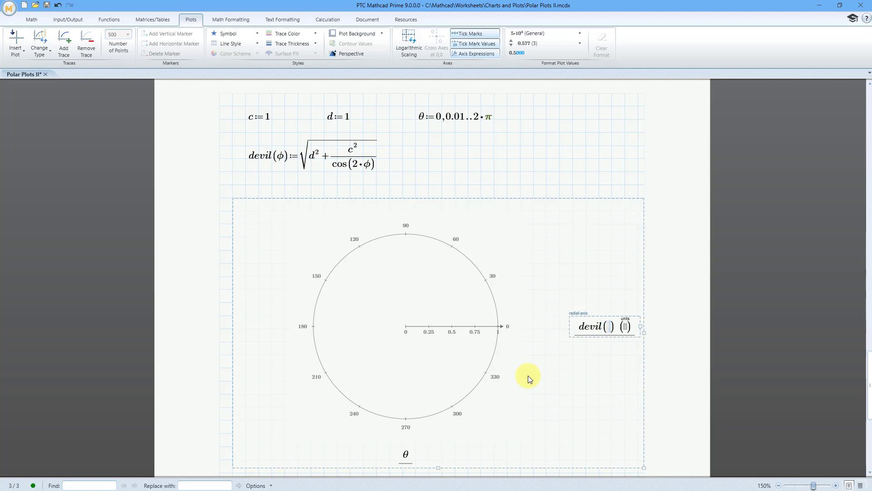
text(q)
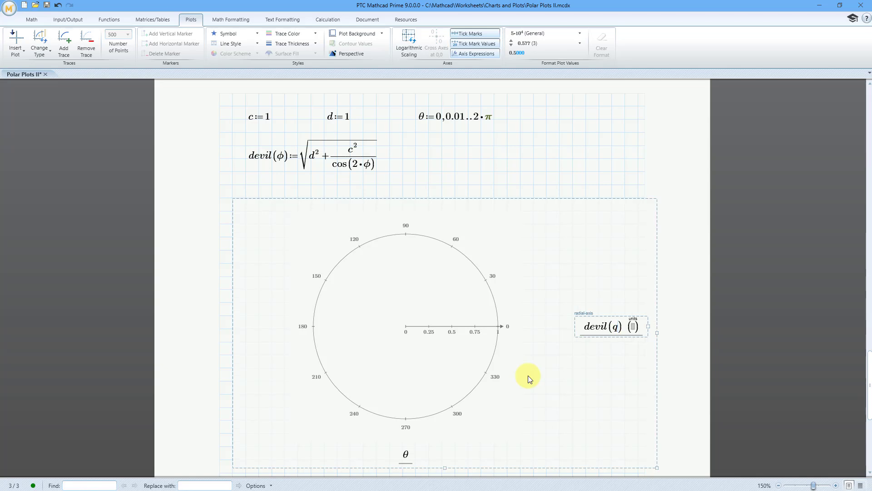
key(ctrl+g)
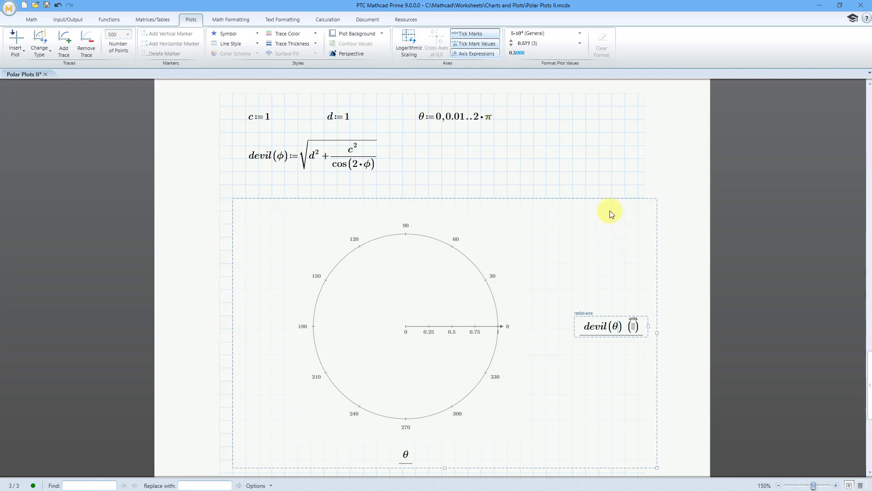
click(584, 164)
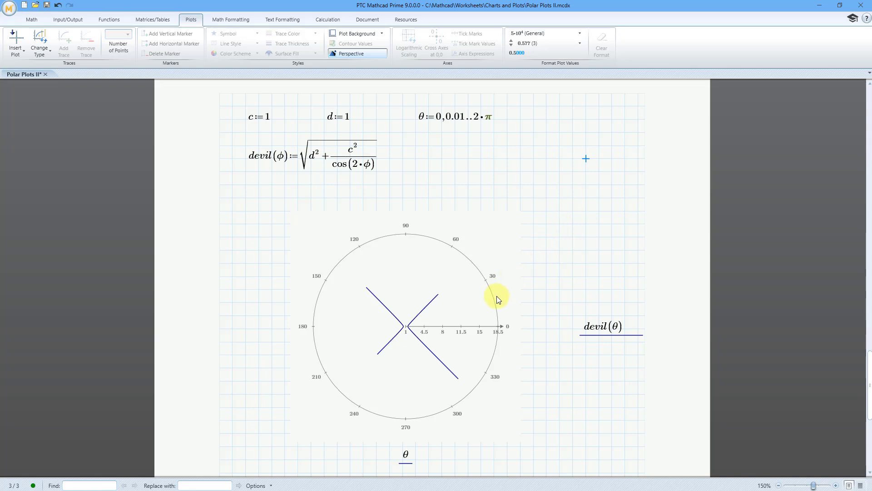
- Hide the tick marks, tick mark values and axis expressions for both axes of the devil(θ) plot
click(594, 329)
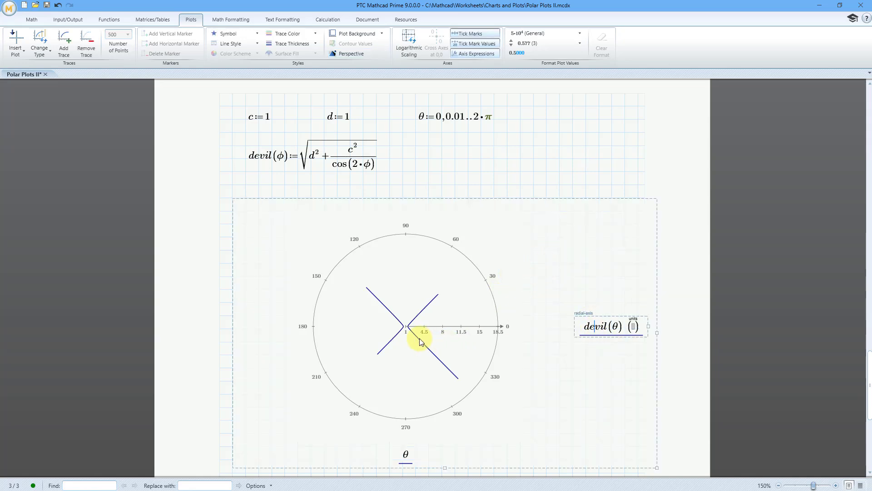
click(474, 43)
click(474, 34)
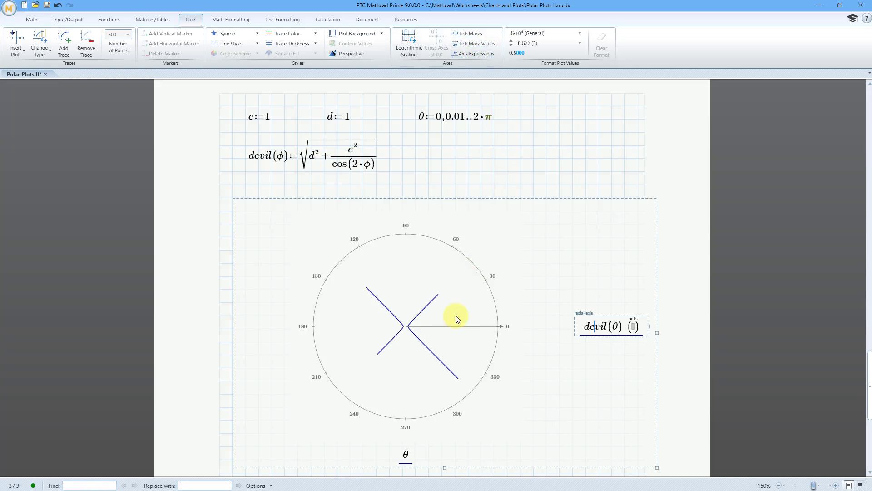
click(408, 455)
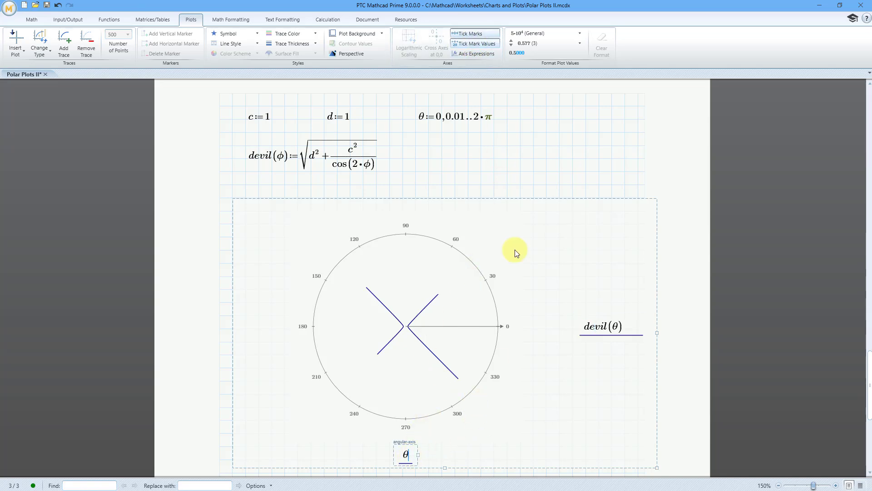
click(492, 43)
click(484, 36)
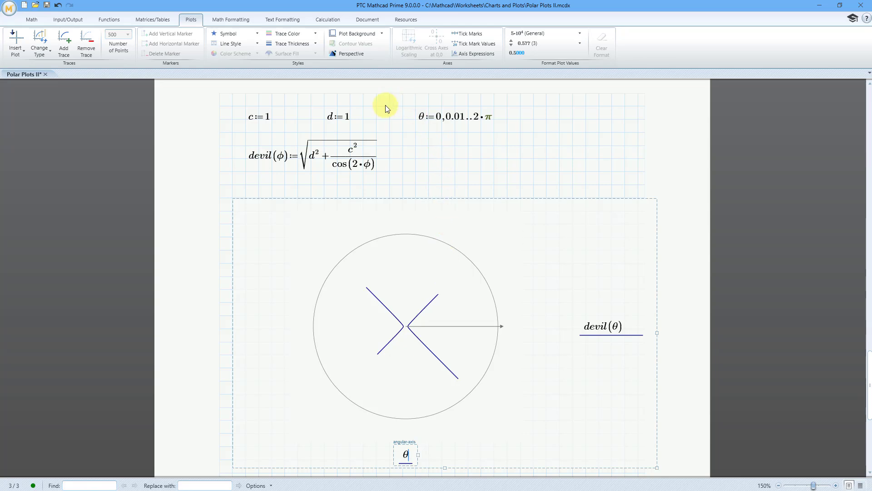
- Set d to 2 and recalculate the devil's curve plot
click(350, 117)
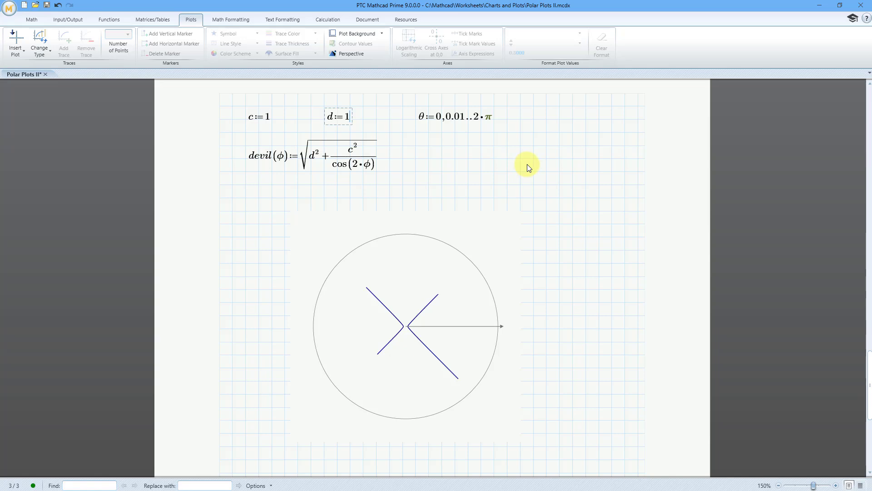
key(BackSpace)
text(2)
click(527, 165)
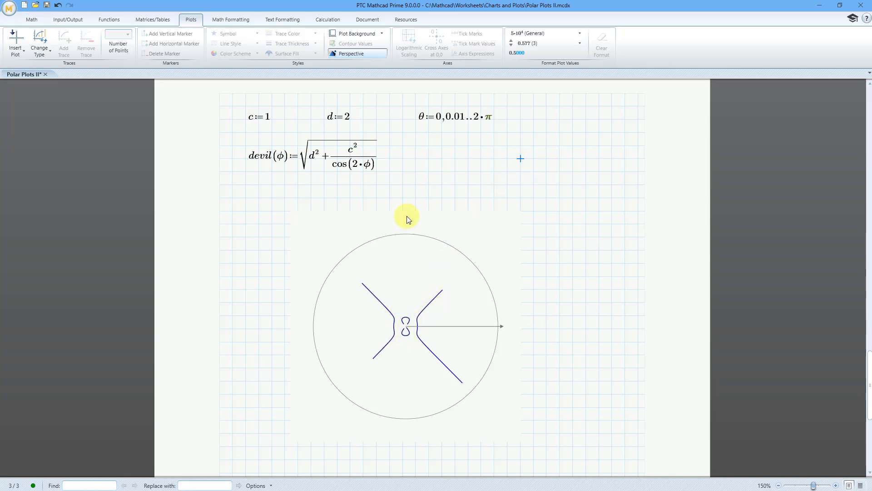
- Set d to 5 and recalculate the devil's curve plot
click(349, 116)
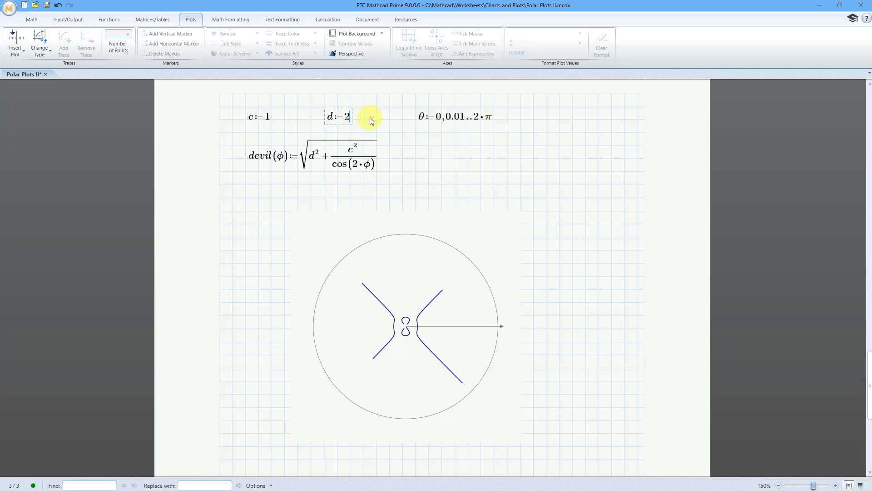
key(BackSpace)
text(5)
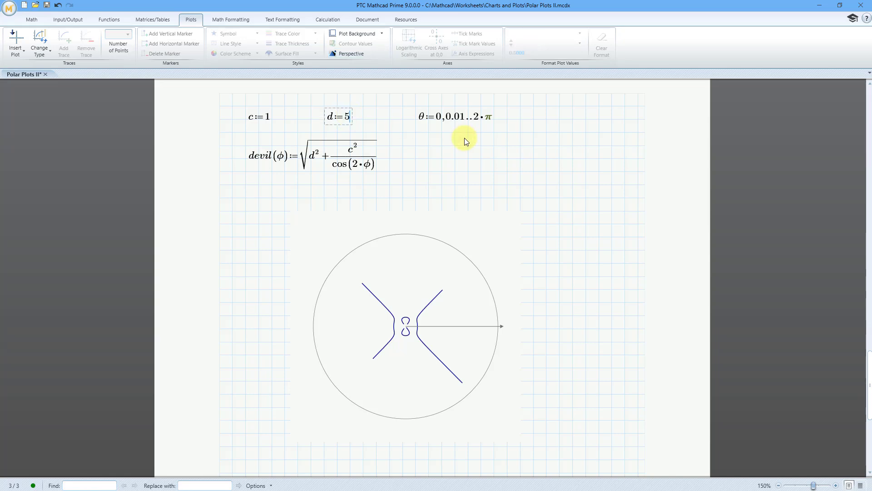
click(497, 148)
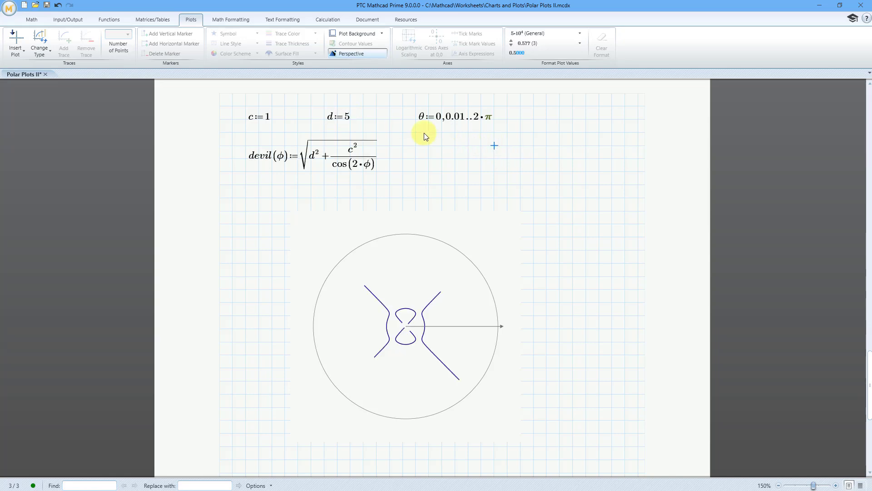
- Set d to 8 and recalculate the devil's curve plot
click(347, 118)
key(BackSpace)
text(8)
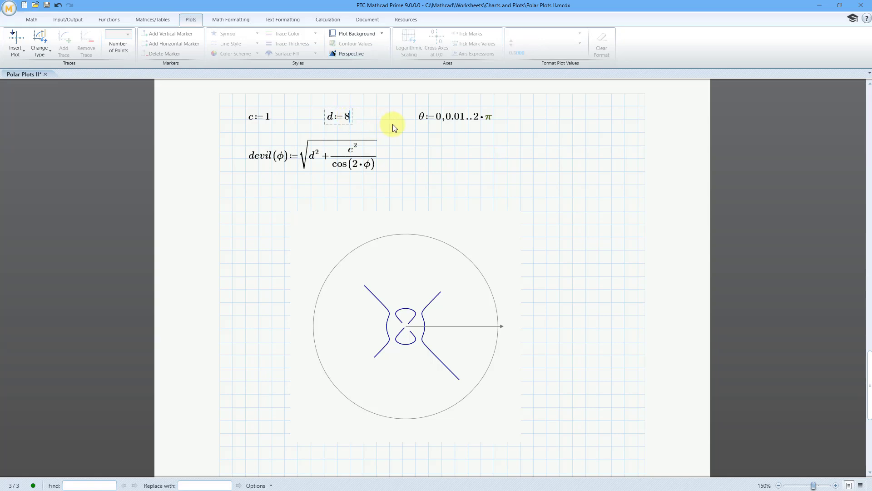
click(492, 158)
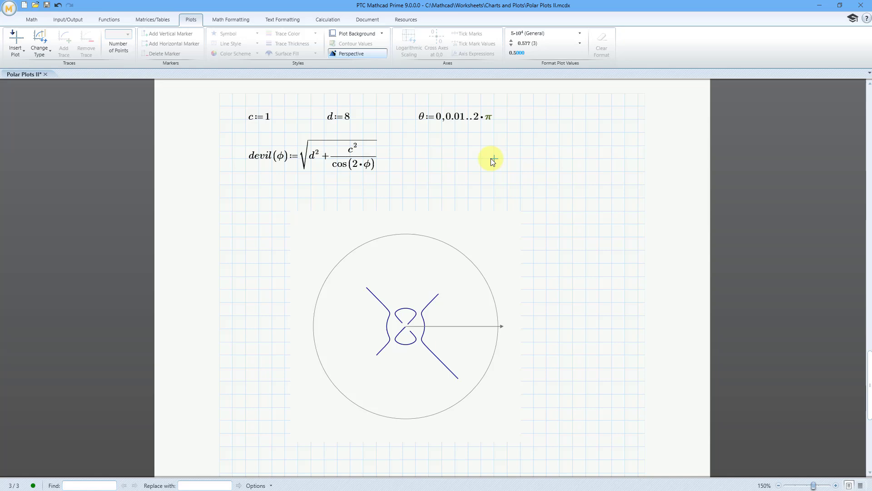
- Set d to 15 and recalculate the devil's curve plot
click(348, 118)
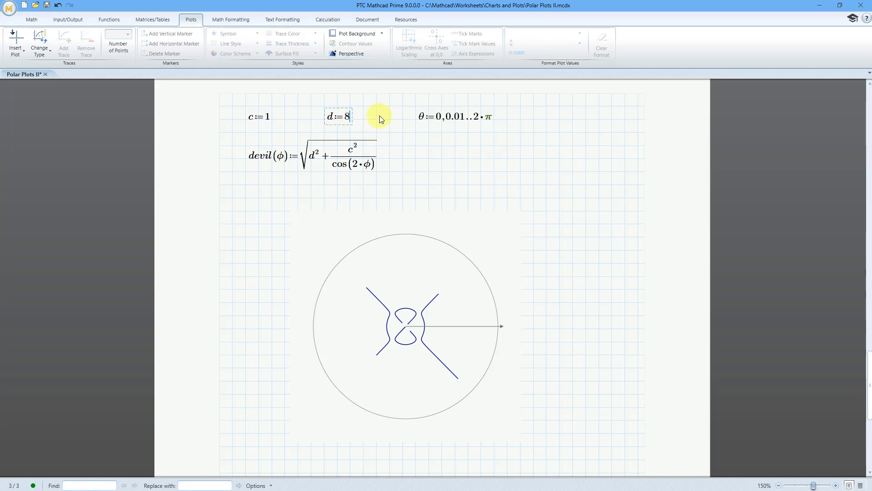
key(BackSpace)
text(15)
click(518, 168)
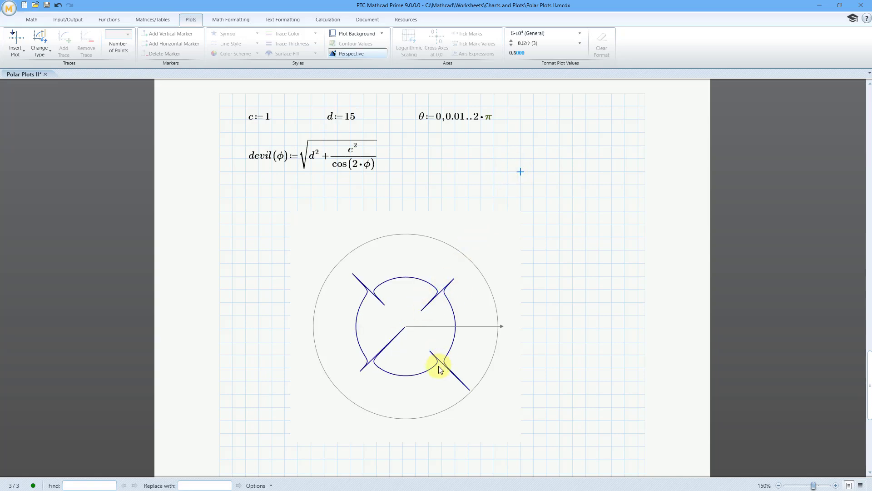
- Set d to 12 and recalculate the devil's curve plot
click(355, 117)
key(BackSpace)
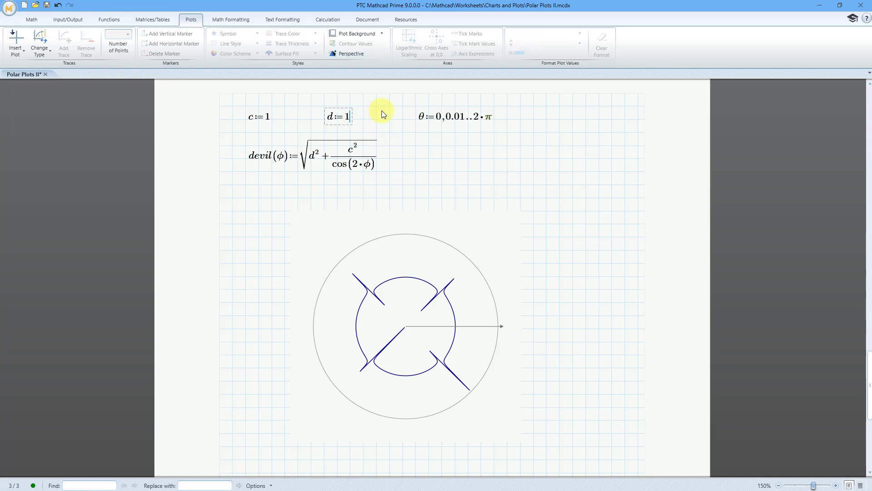
text(2)
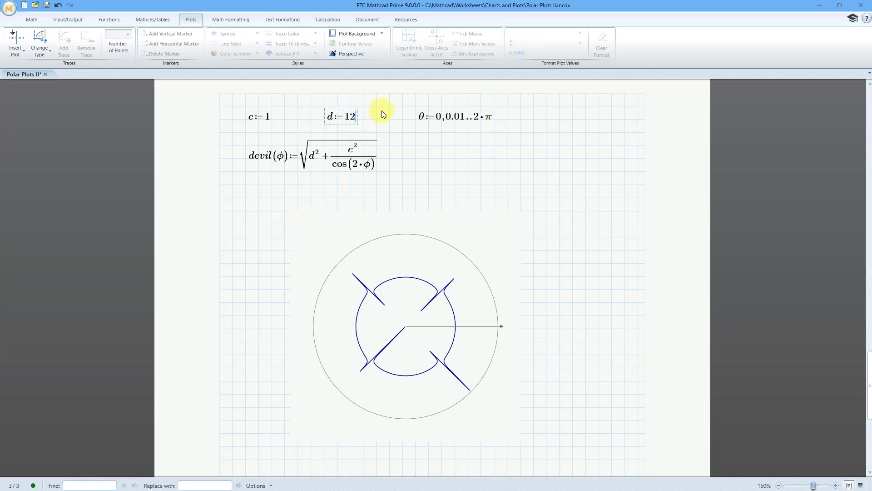
click(533, 159)
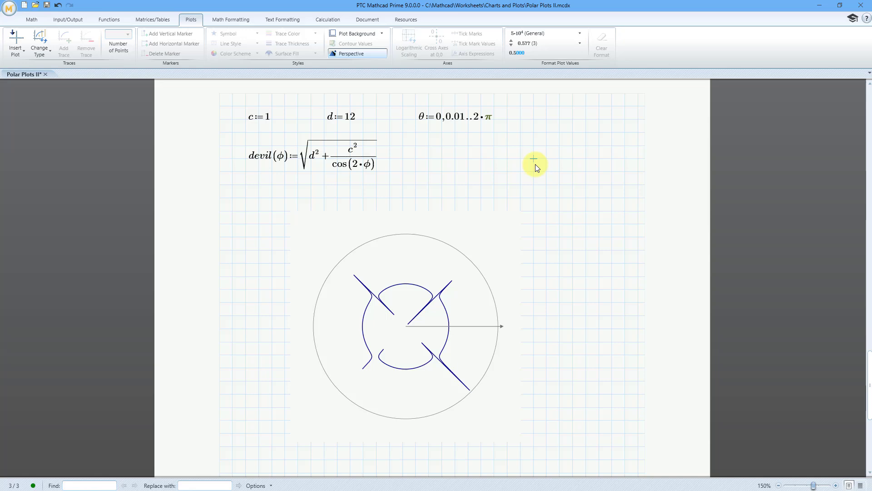
- Set d to 10 and recalculate the devil's curve plot
click(353, 118)
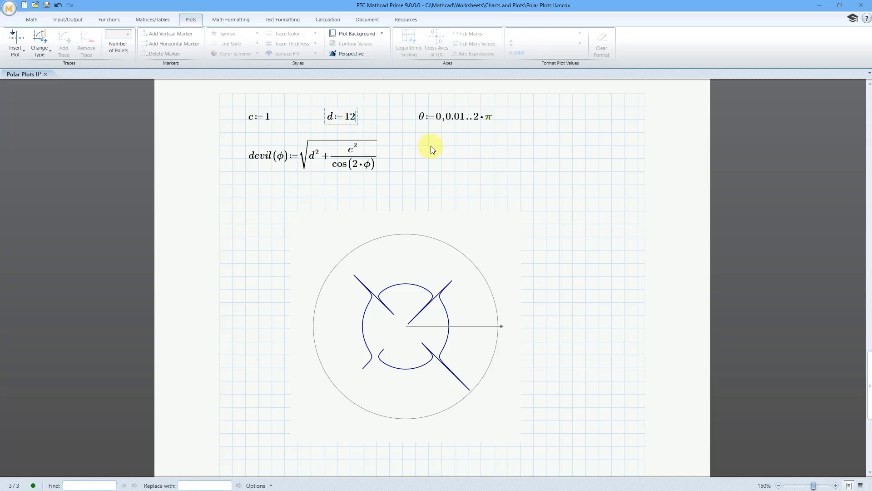
key(BackSpace)
text(0)
click(497, 160)
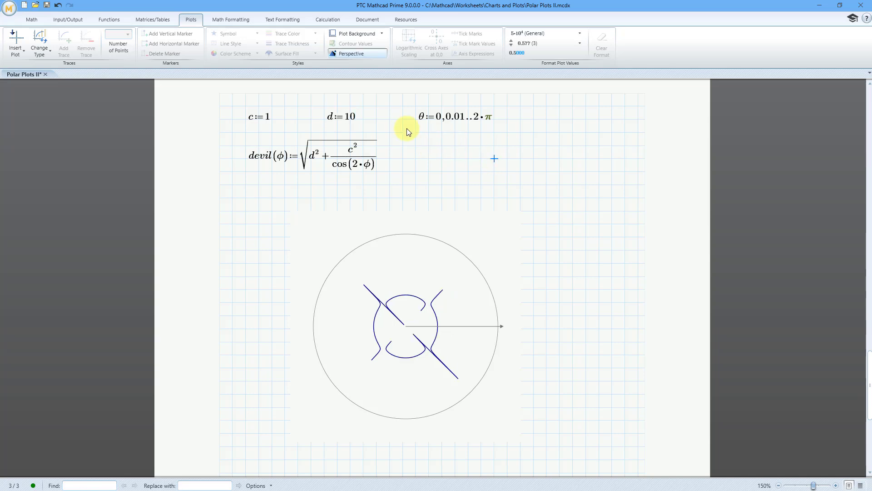
- Set d back to 8 and recalculate the devil's curve plot
click(356, 118)
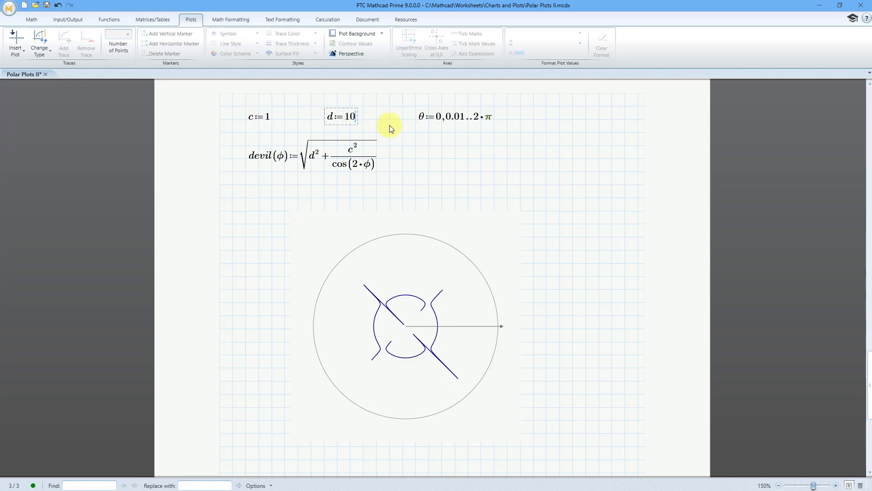
key(BackSpace)
key(BackSpace)
text(8)
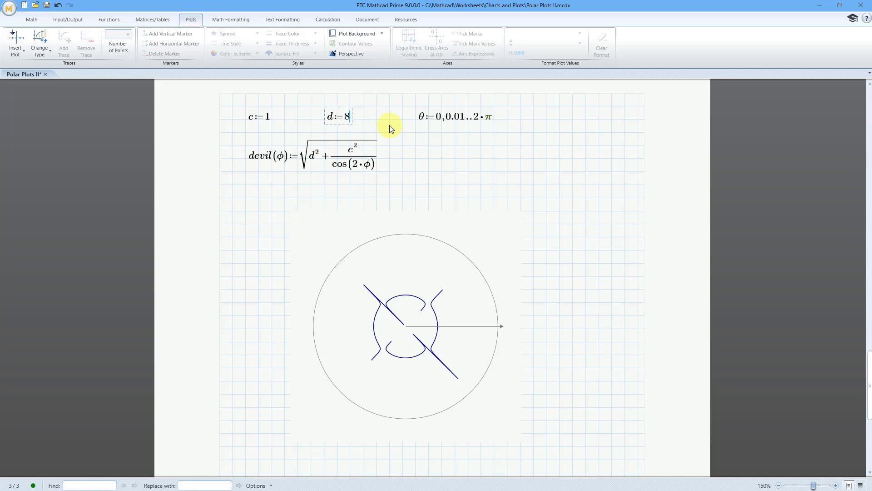
click(520, 159)
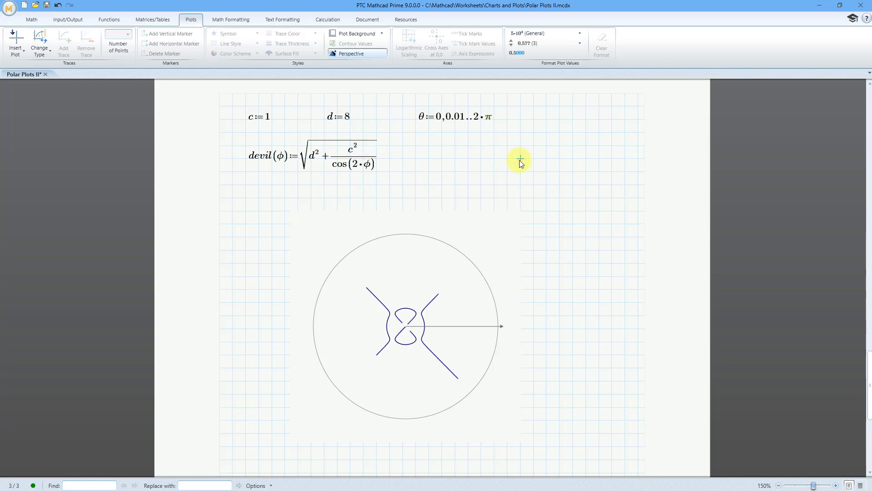
- Refine the θ range by setting its second value to 0.001 and recalculate the plot
click(460, 118)
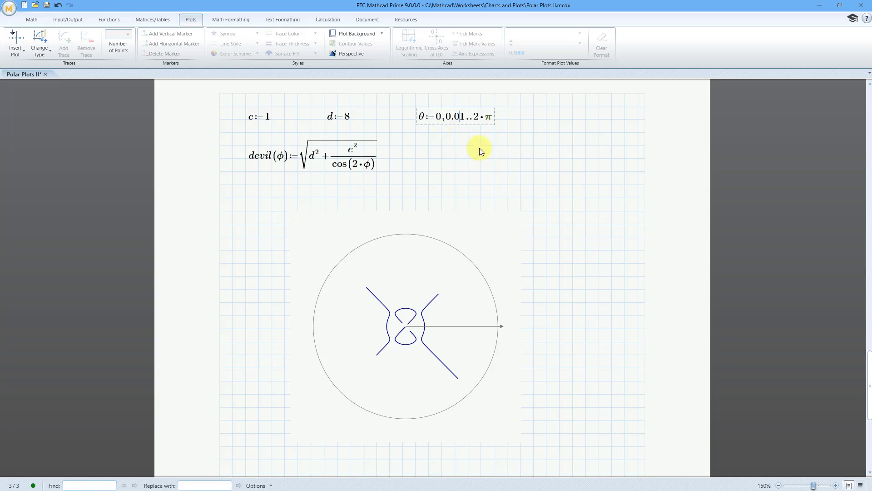
text(0)
click(524, 157)
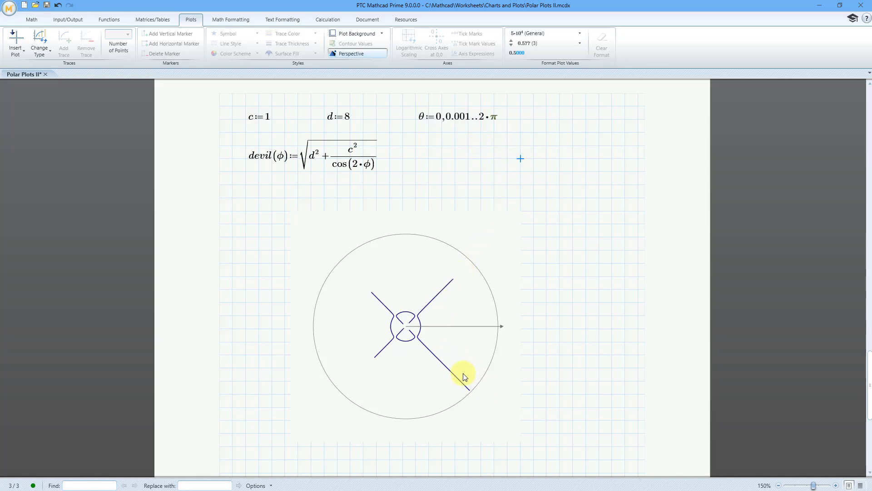
- Refine the θ range further by setting its second value to 0.0001 and recalculate the plot
click(465, 117)
text(0)
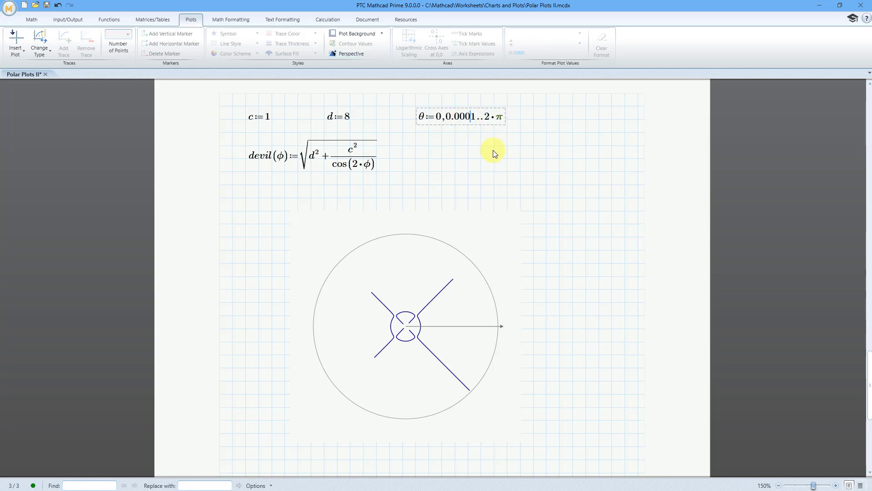
click(496, 150)
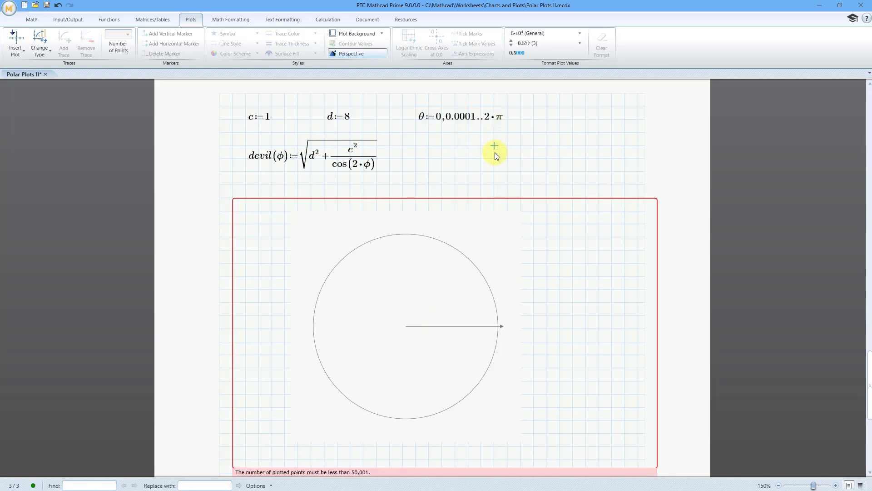
- Set the second value of the θ range to 0.0005 and recalculate the devil's curve plot
click(474, 117)
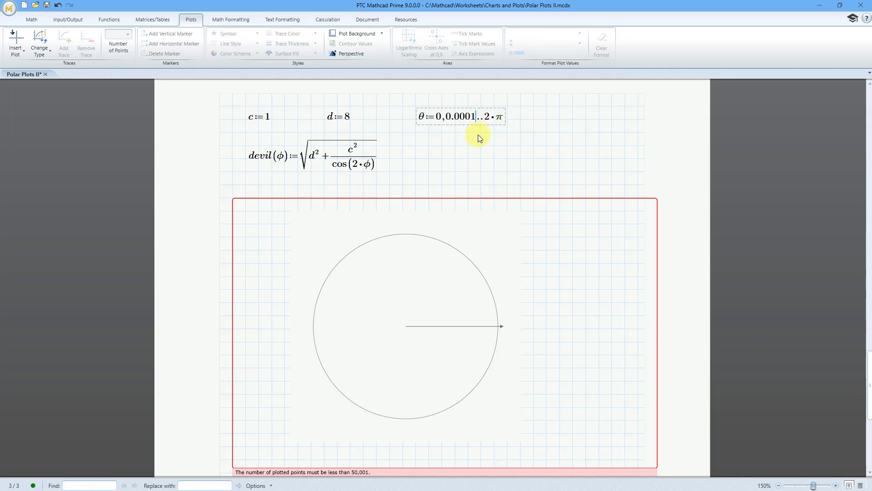
key(BackSpace)
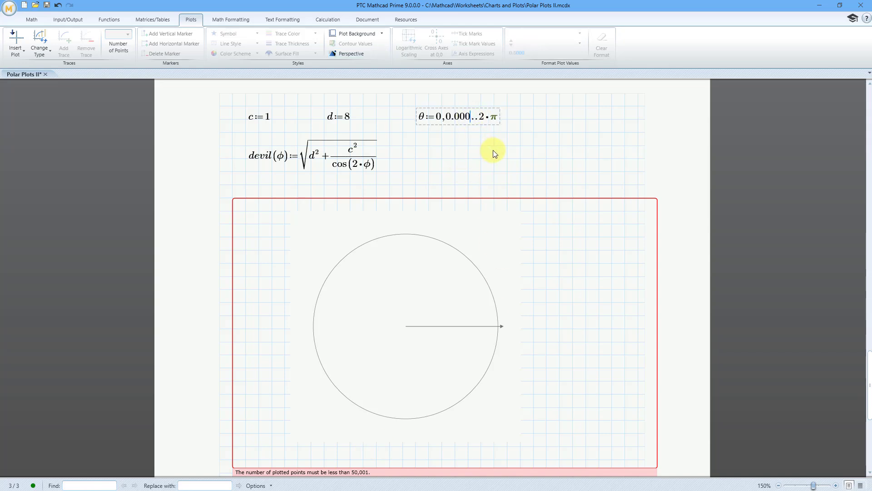
text(5)
click(491, 151)
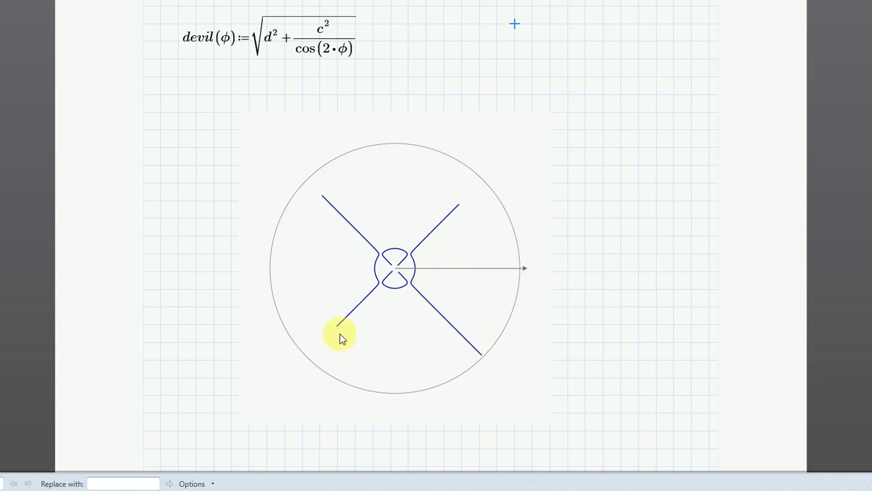
click(615, 69)
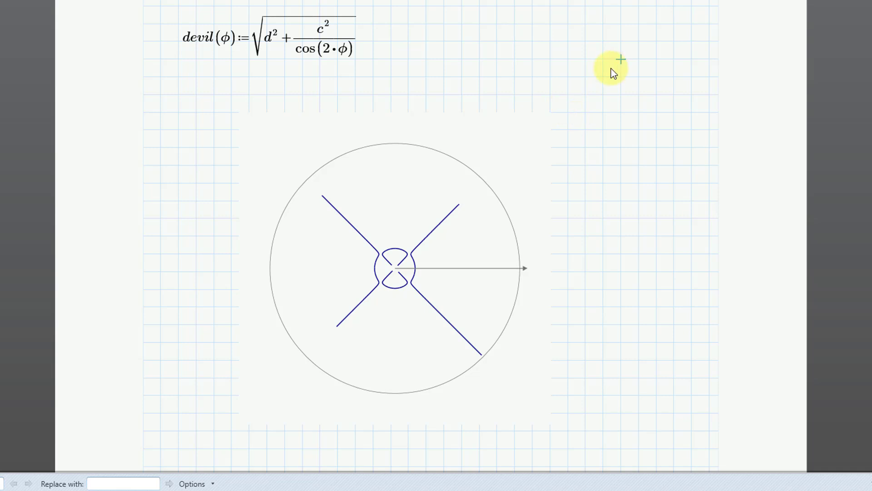